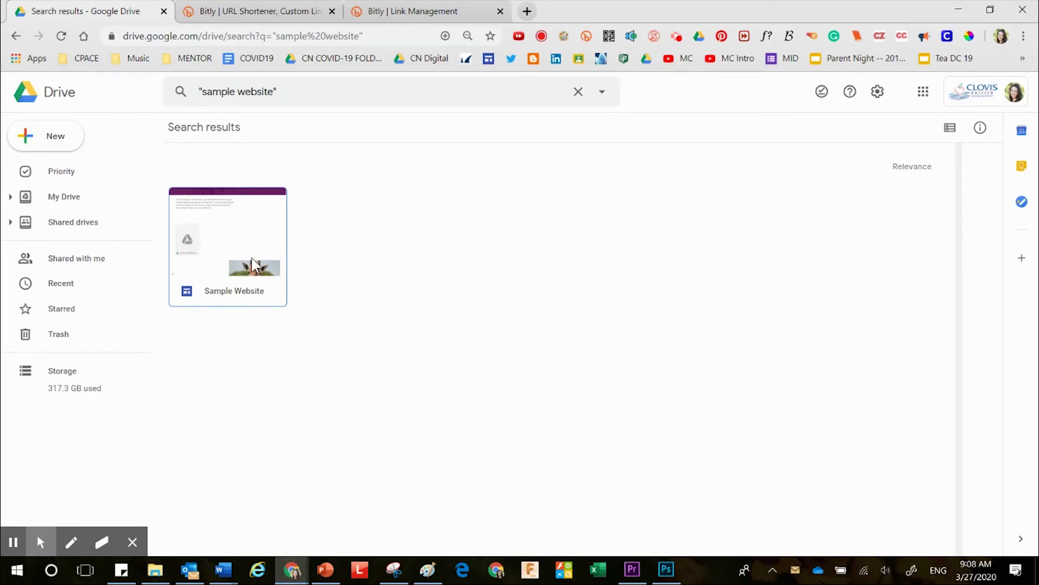
right_click(228, 231)
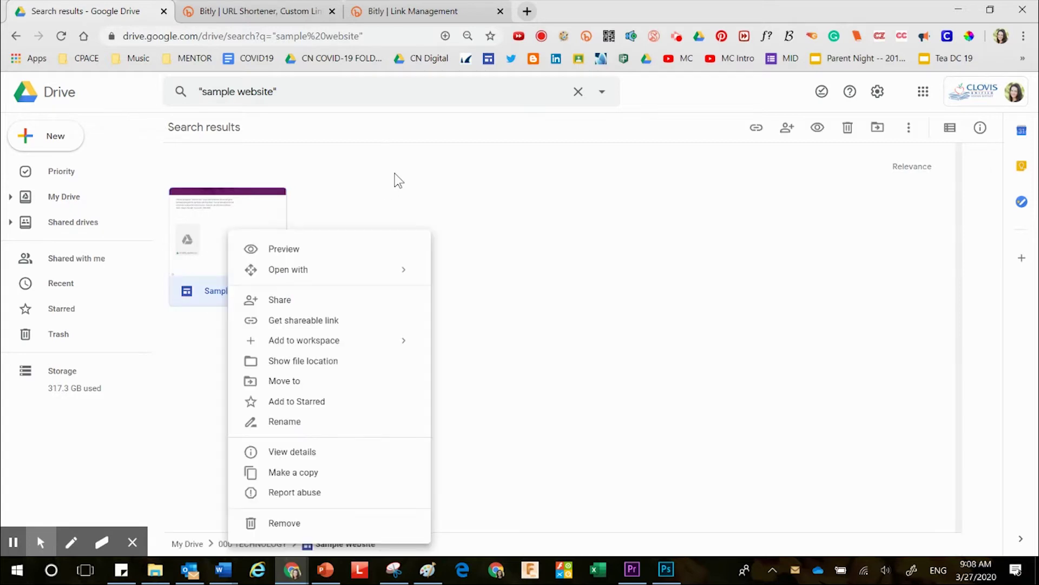
left_click(924, 93)
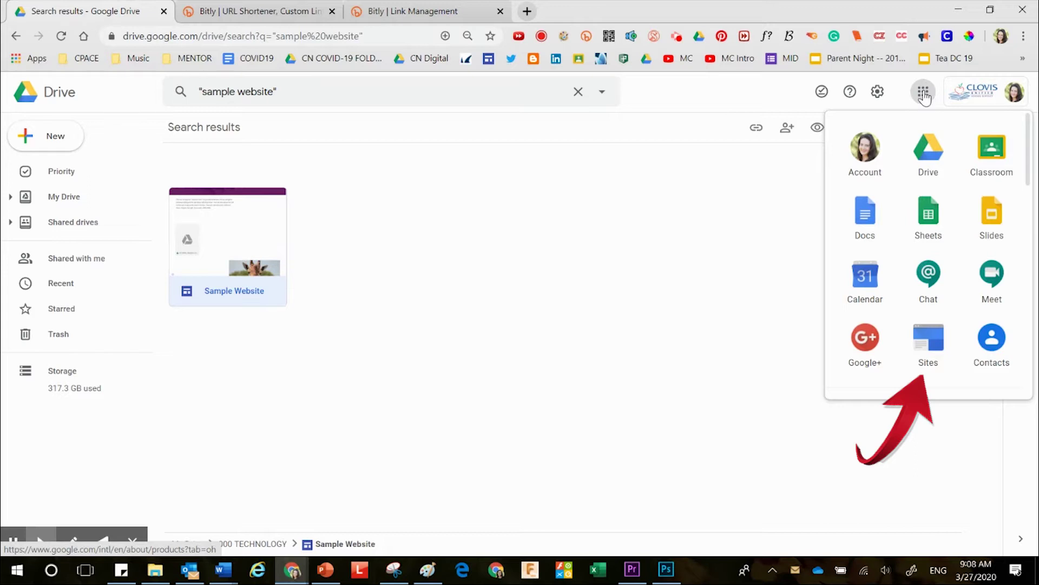
left_click(925, 96)
left_click(57, 137)
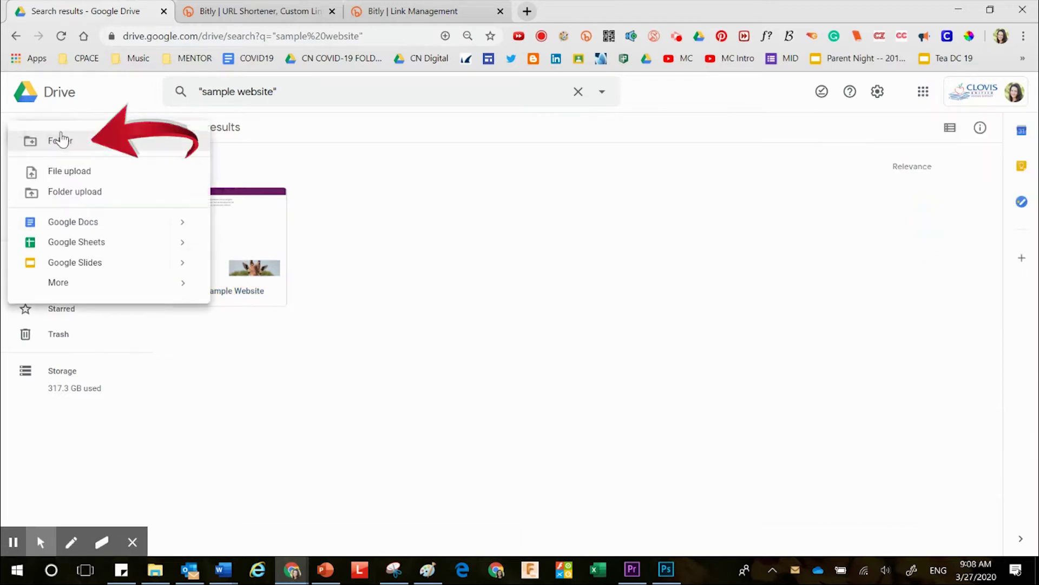
mouse_move(103, 285)
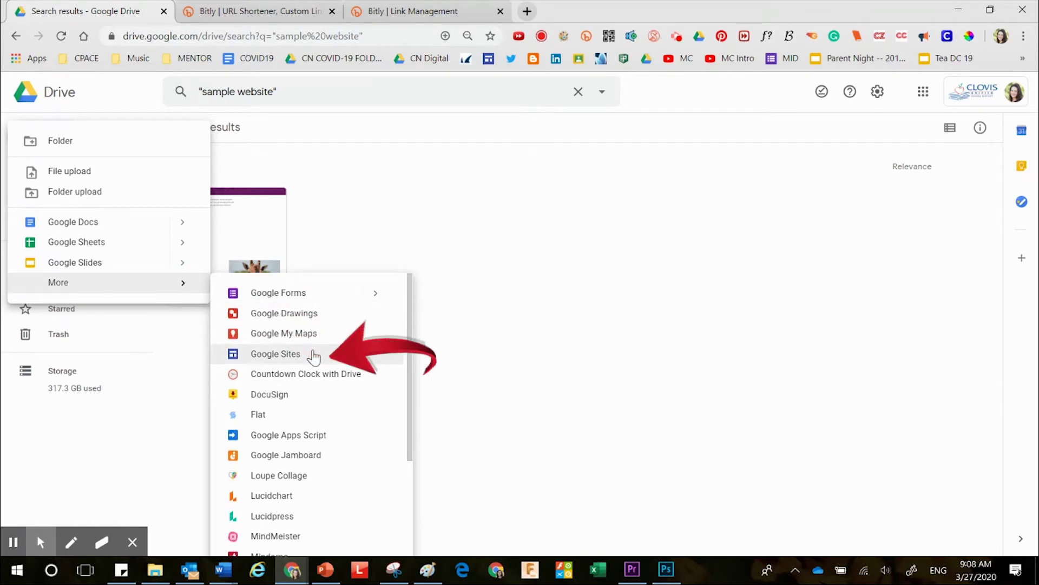
left_click(393, 203)
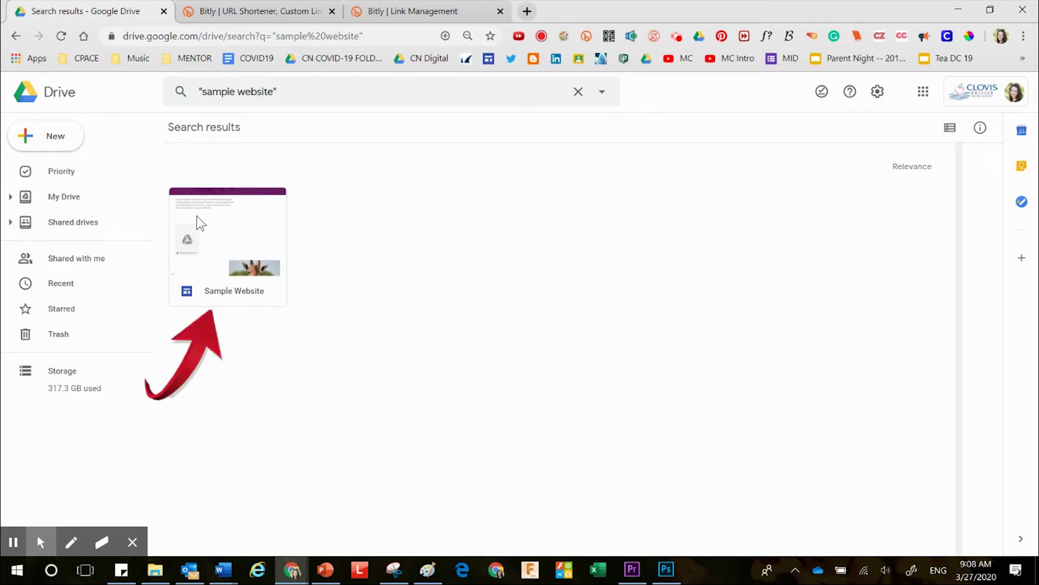
- Duplicate Sample Website into Copy of Sample Website and jump to the copy's file location
right_click(228, 231)
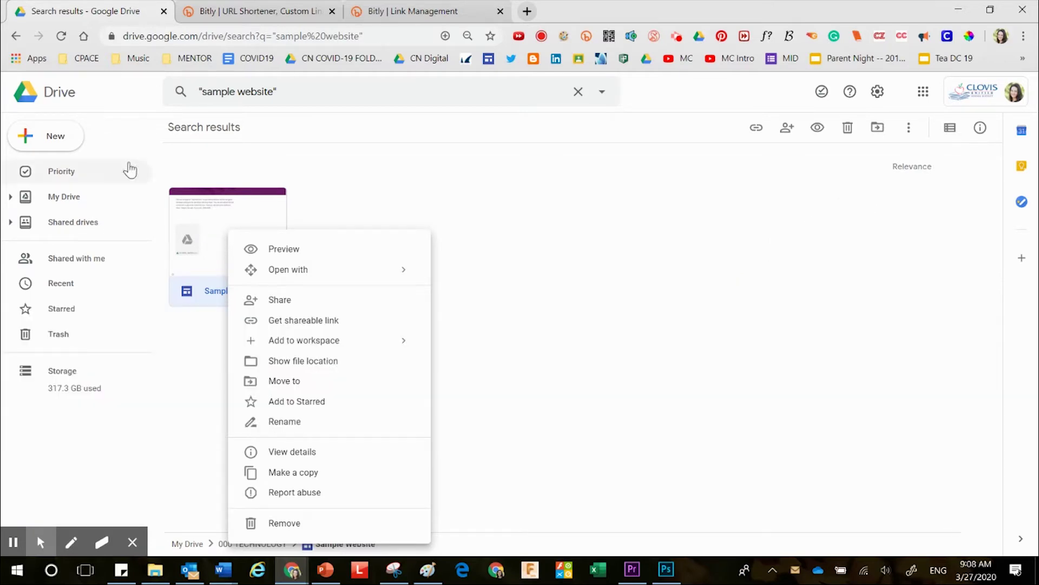
right_click(214, 230)
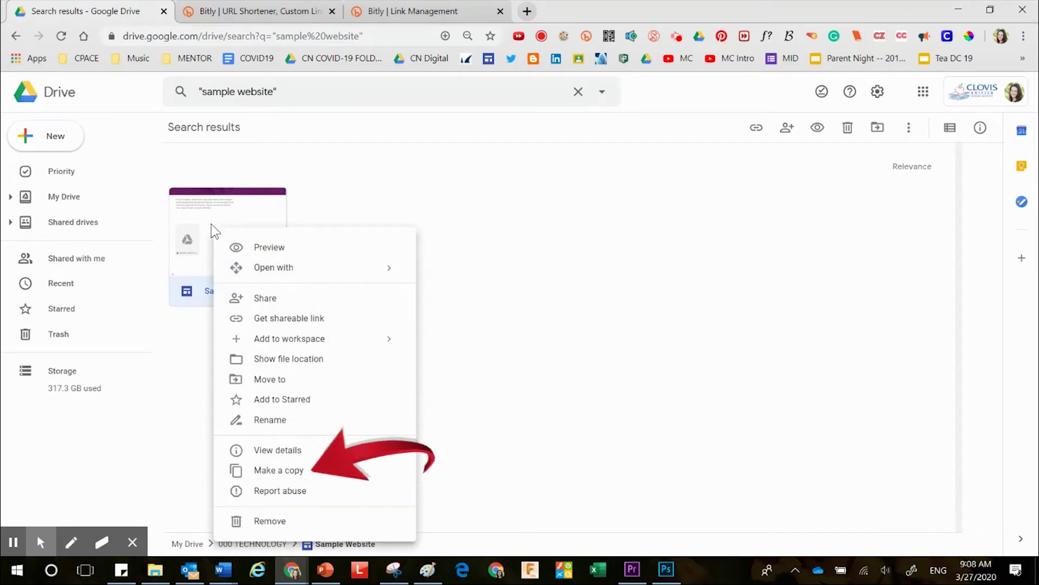
left_click(315, 472)
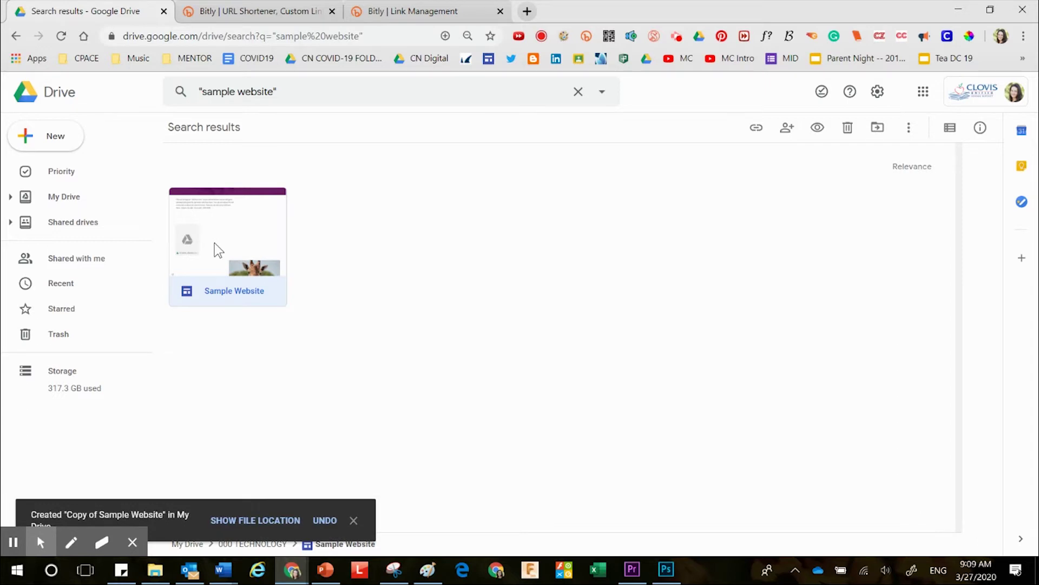
left_click(265, 520)
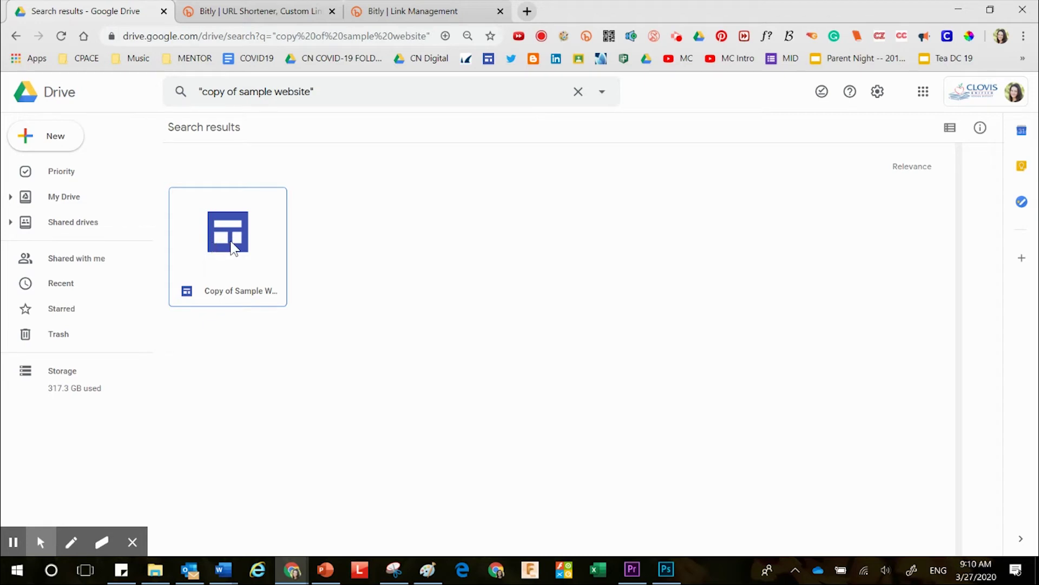
- Invite a colleague by name as an editor of Copy of Sample Website and send the invitation
right_click(231, 246)
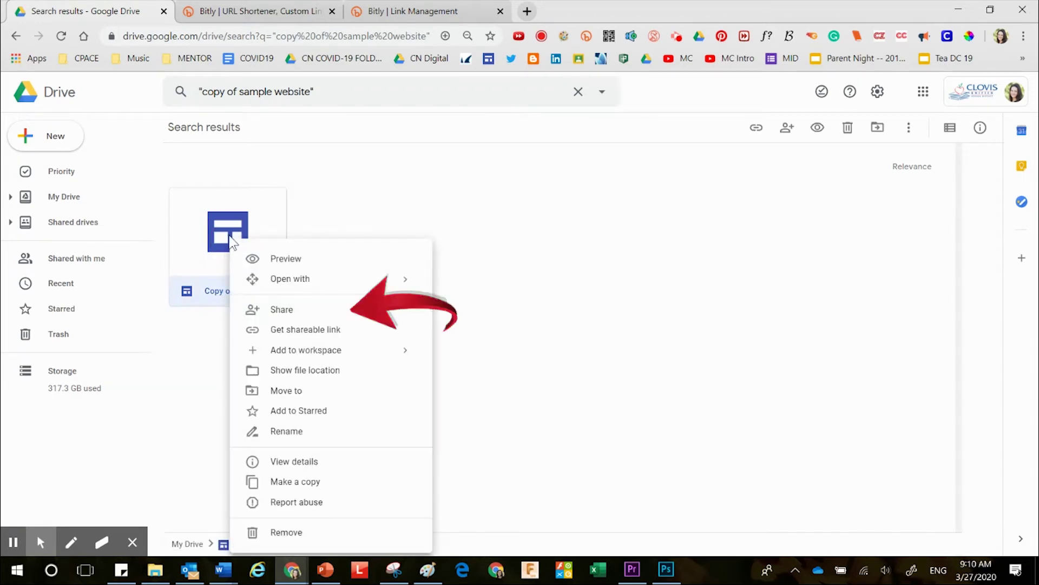
left_click(293, 310)
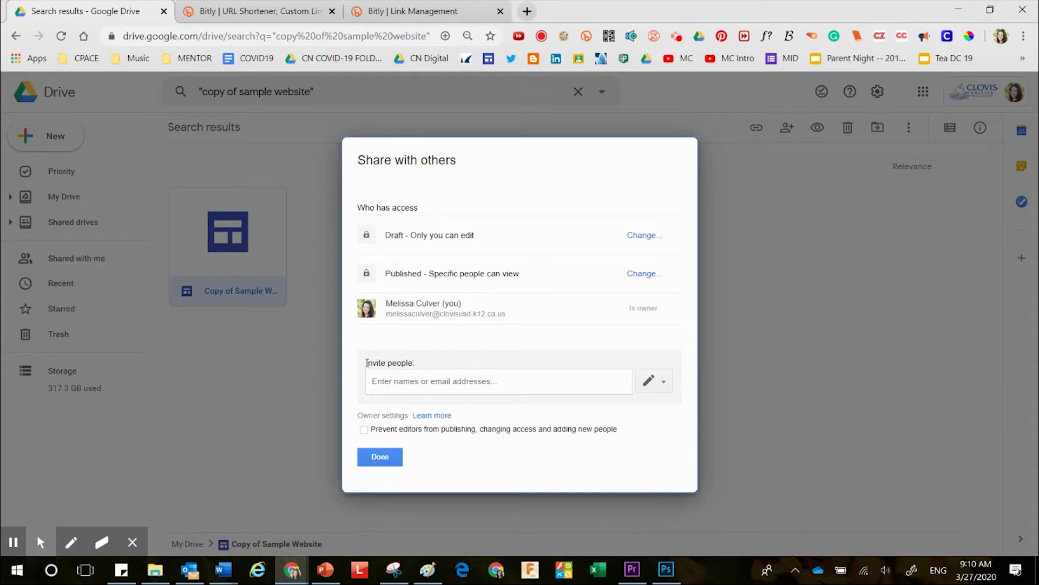
left_click_drag(367, 362, 413, 363)
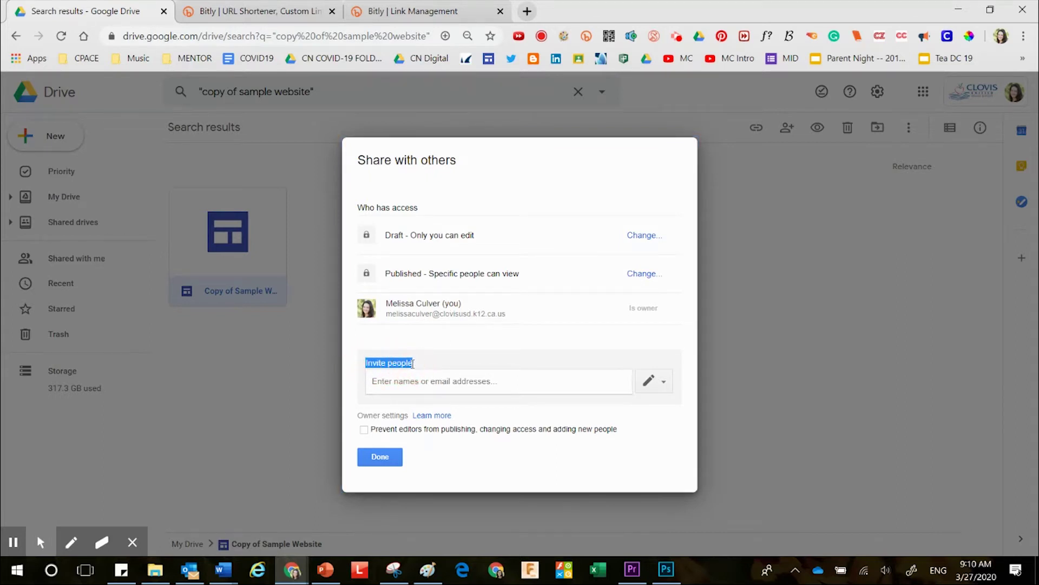
left_click(664, 381)
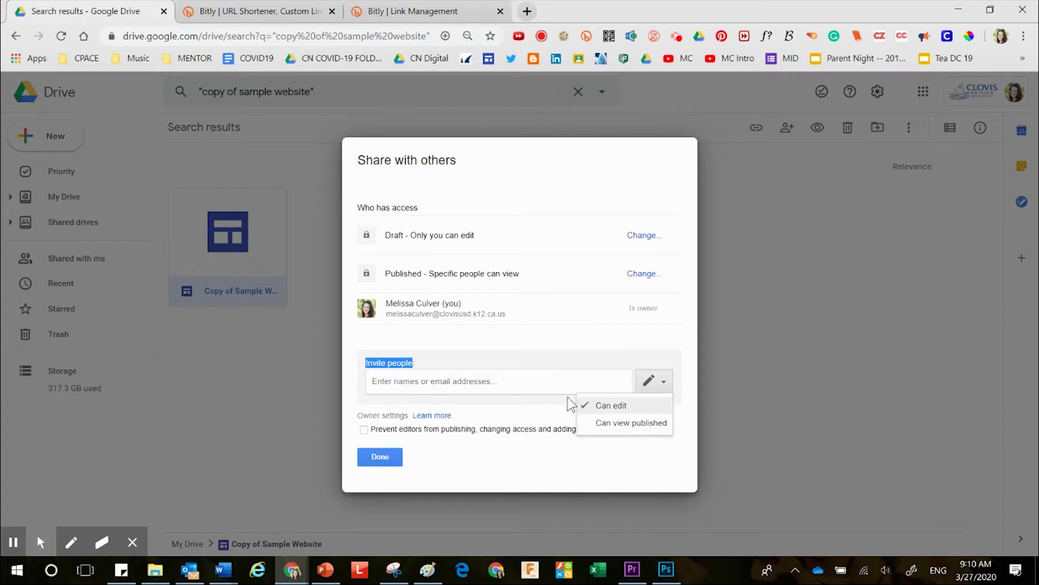
left_click(498, 383)
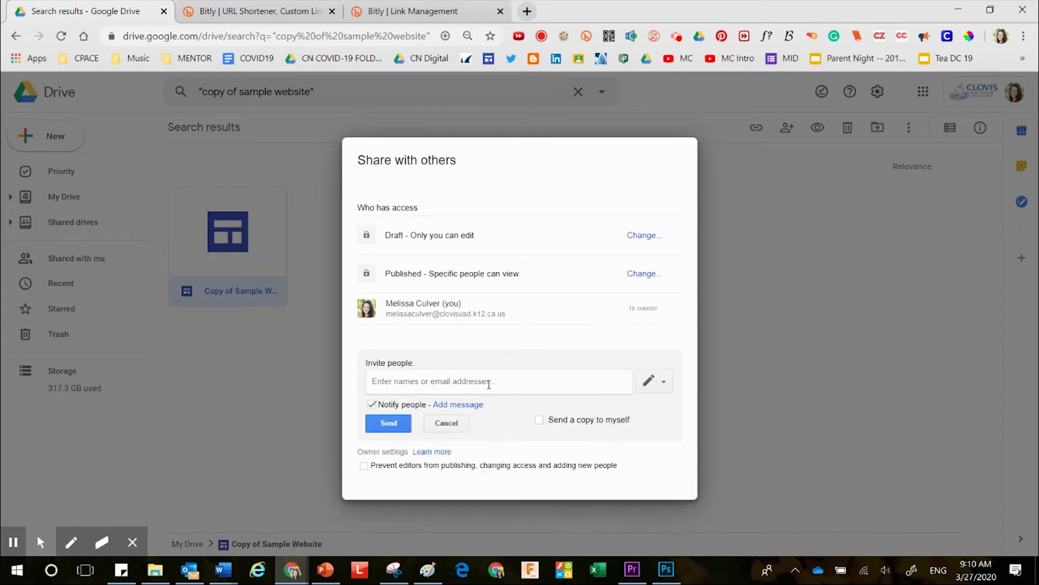
type("kelli")
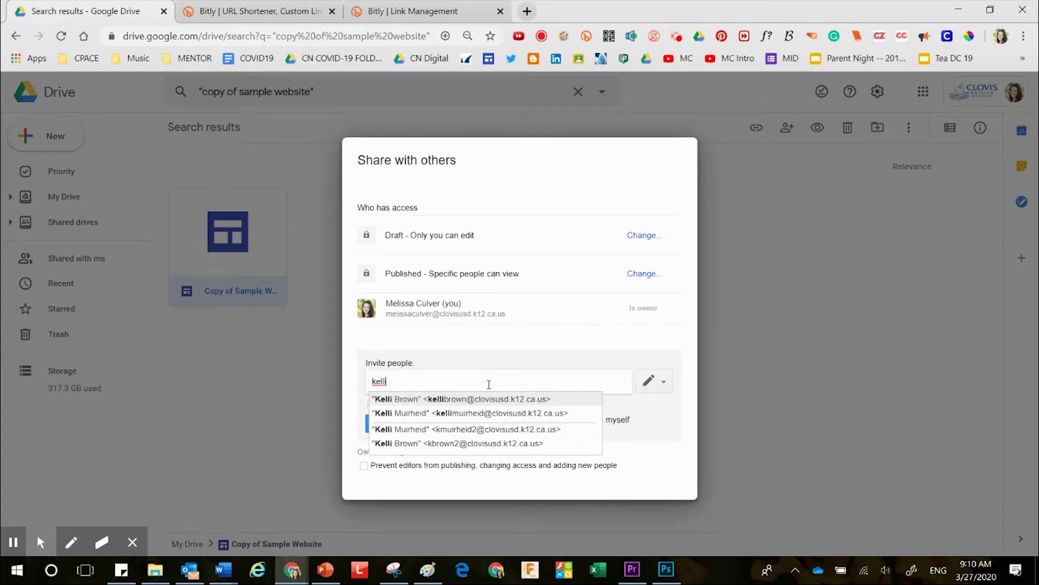
left_click(489, 399)
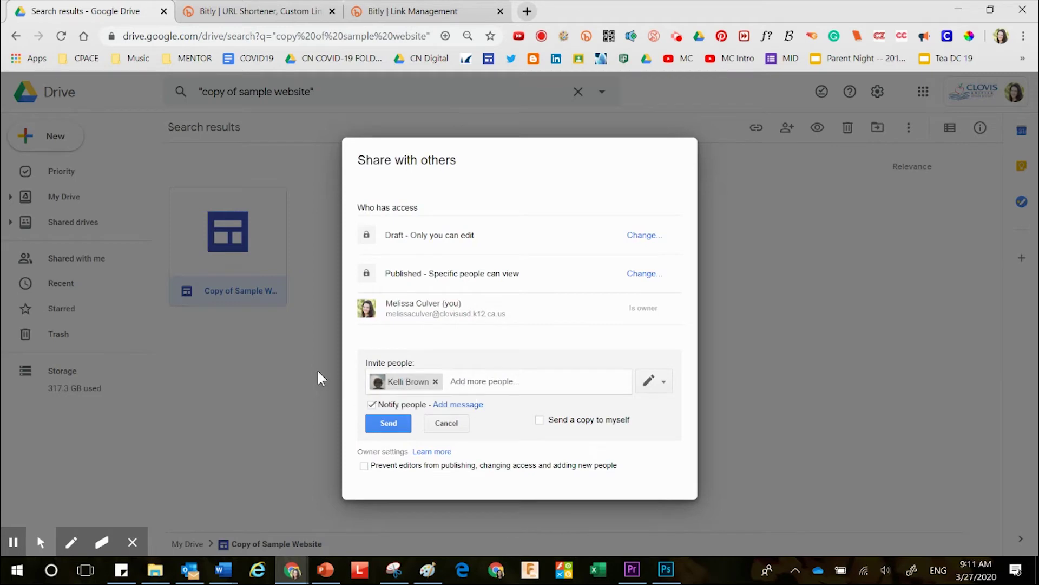
left_click(387, 426)
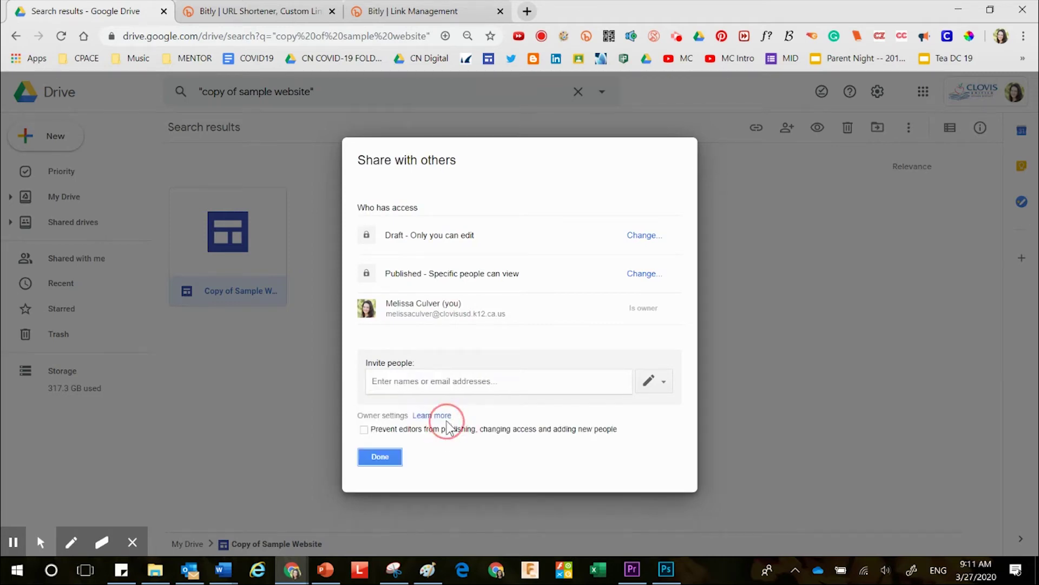
left_click(379, 456)
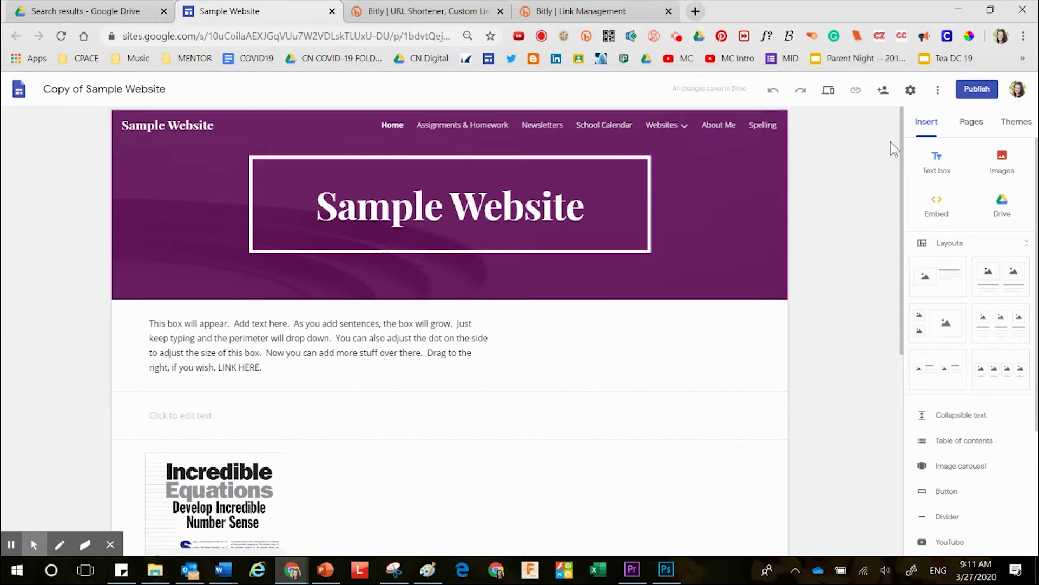
- List the copy's seven pages, Home through Spelling, and select the Sample Website header title
left_click(971, 124)
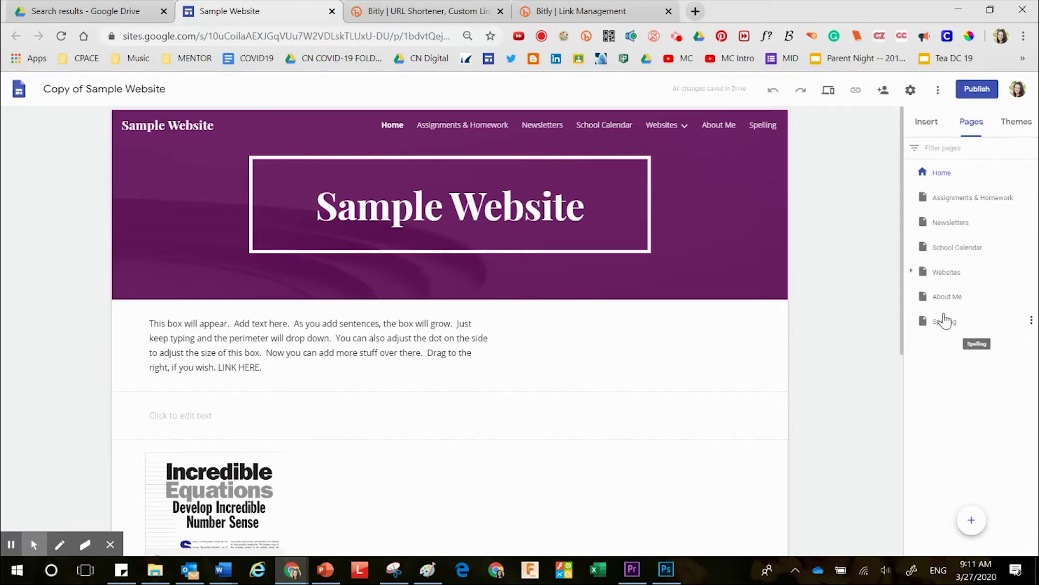
left_click_drag(316, 206, 587, 209)
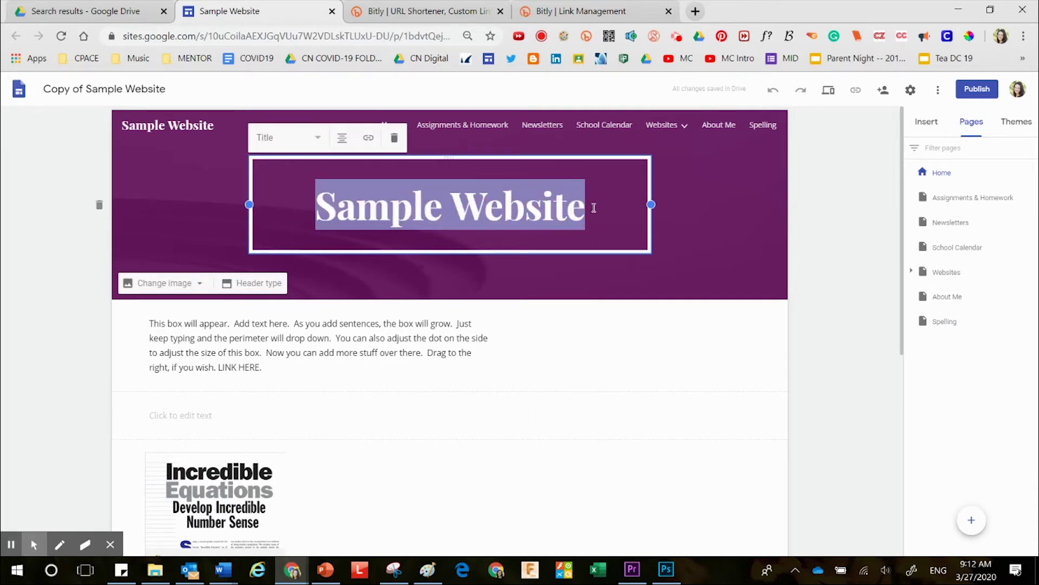
type("NEXT T")
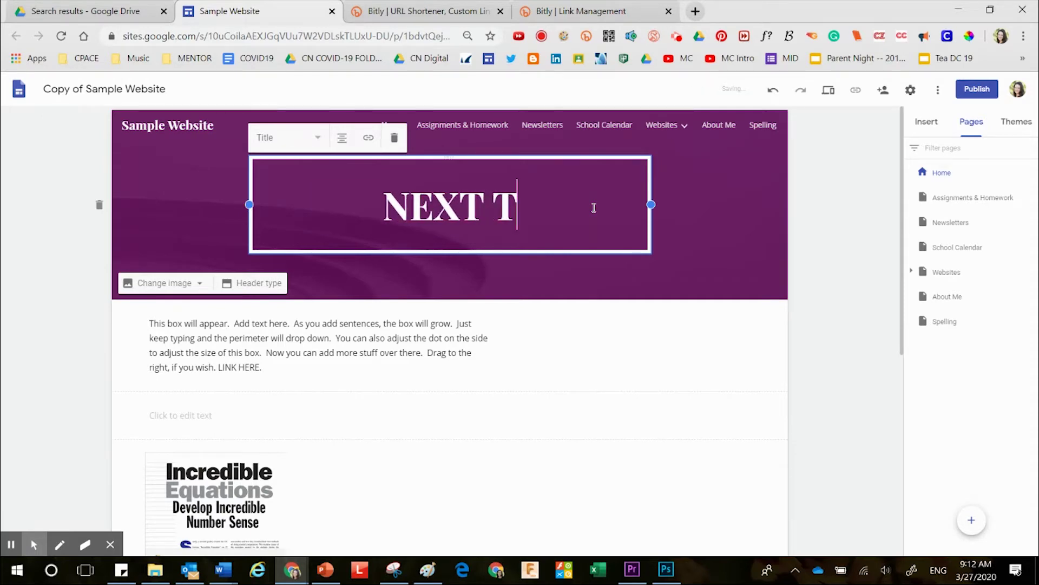
type("EACHER")
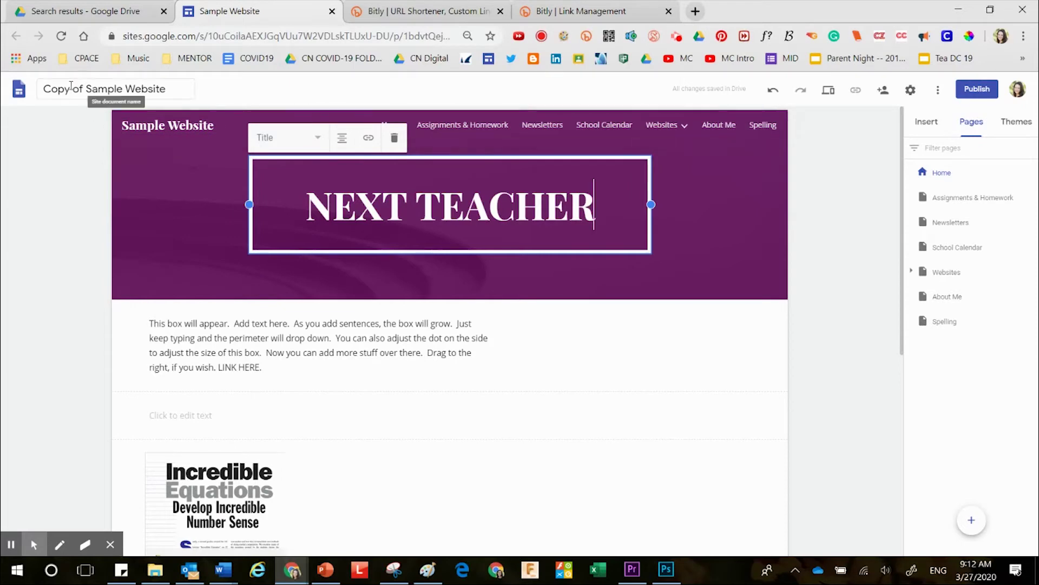
left_click_drag(167, 89, 35, 87)
type("MY ")
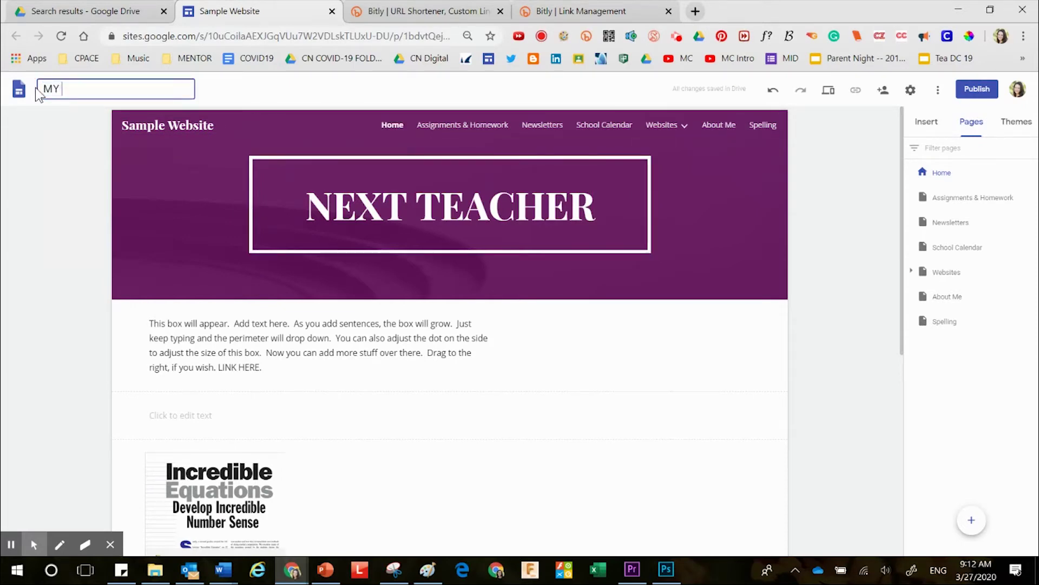
type("WEBSITE 2020")
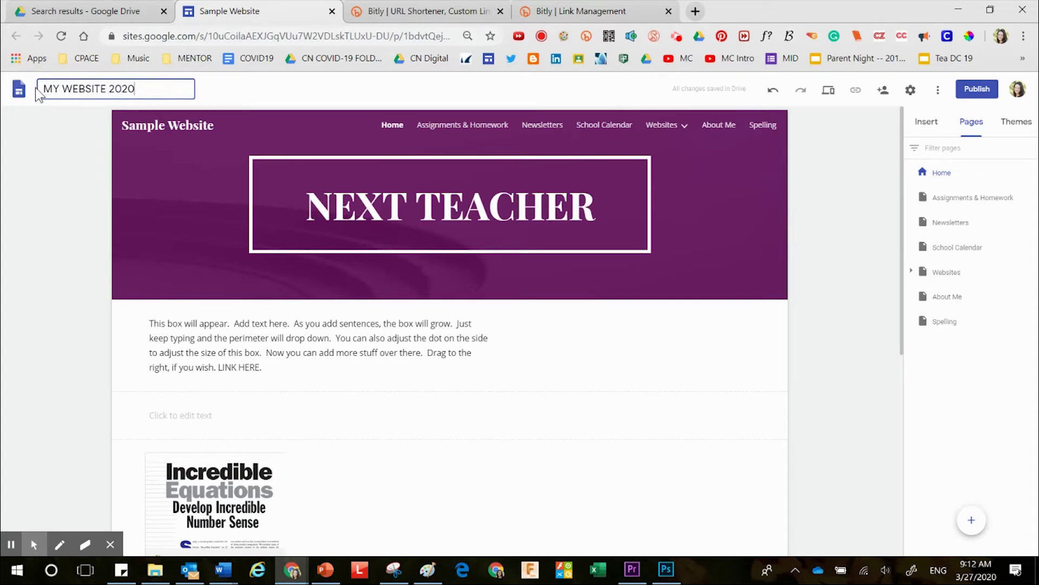
key("Return")
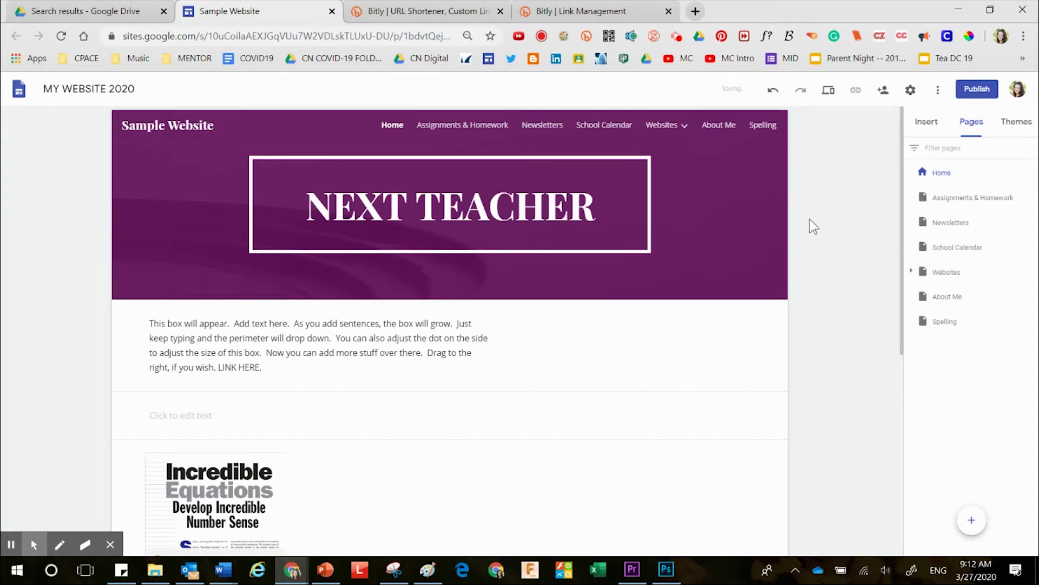
left_click(829, 92)
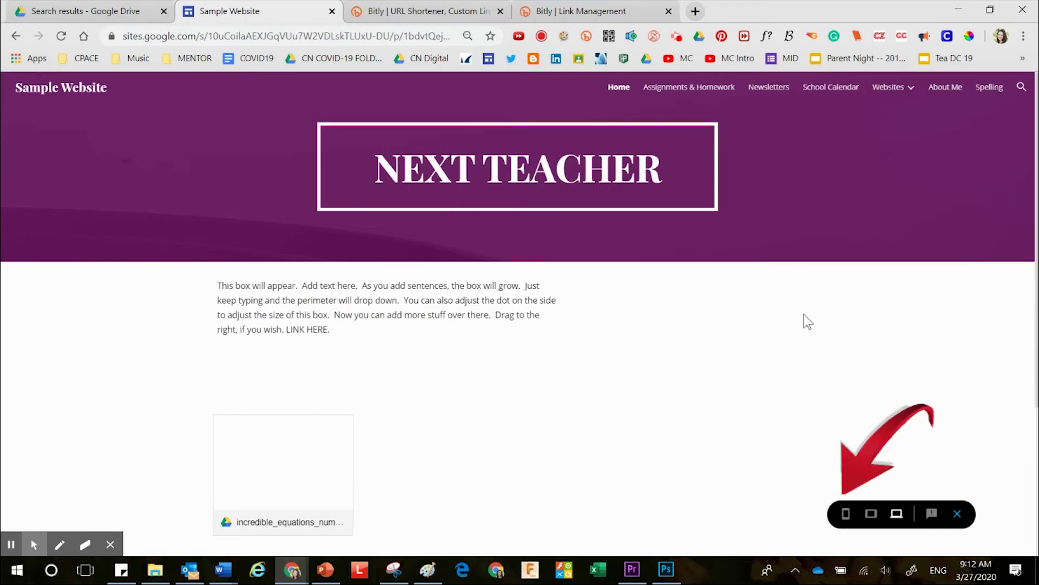
left_click(843, 513)
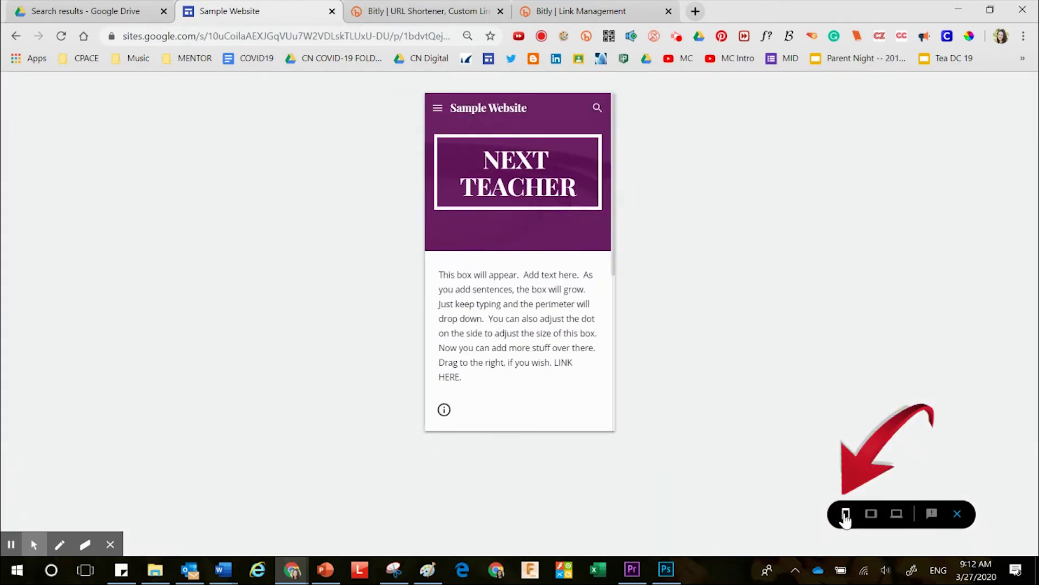
left_click(871, 514)
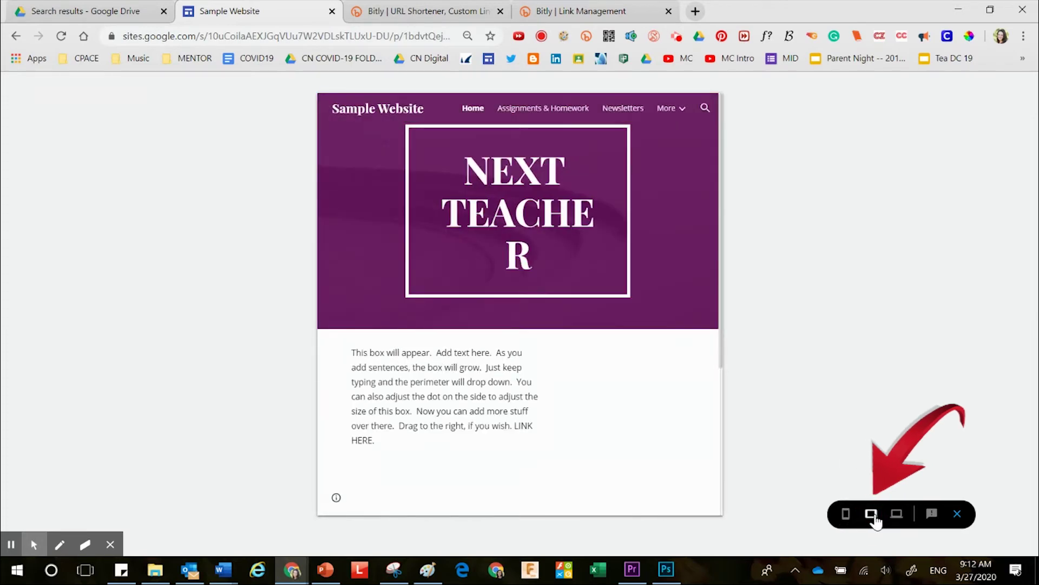
left_click(898, 515)
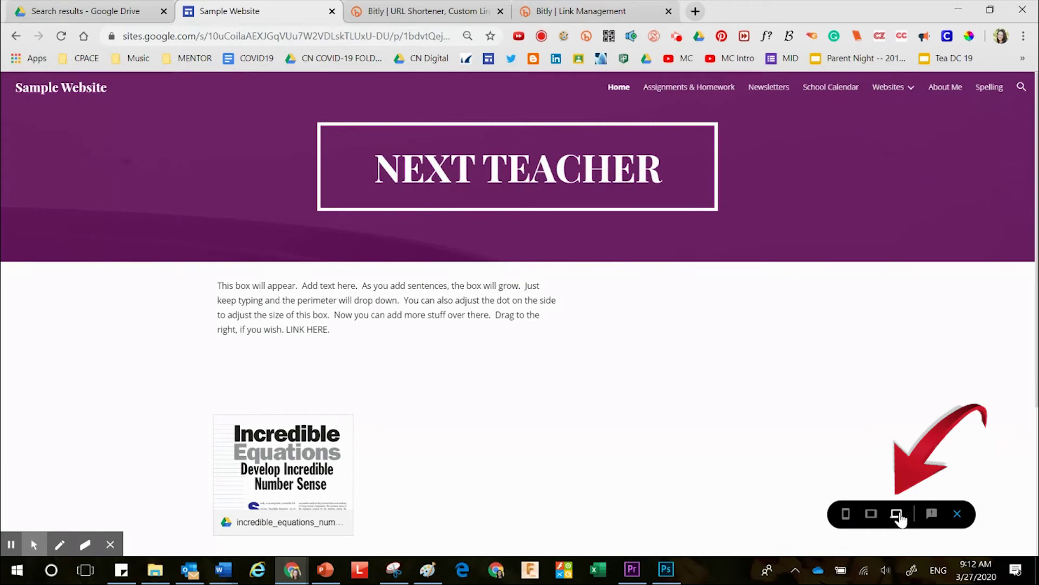
left_click(957, 514)
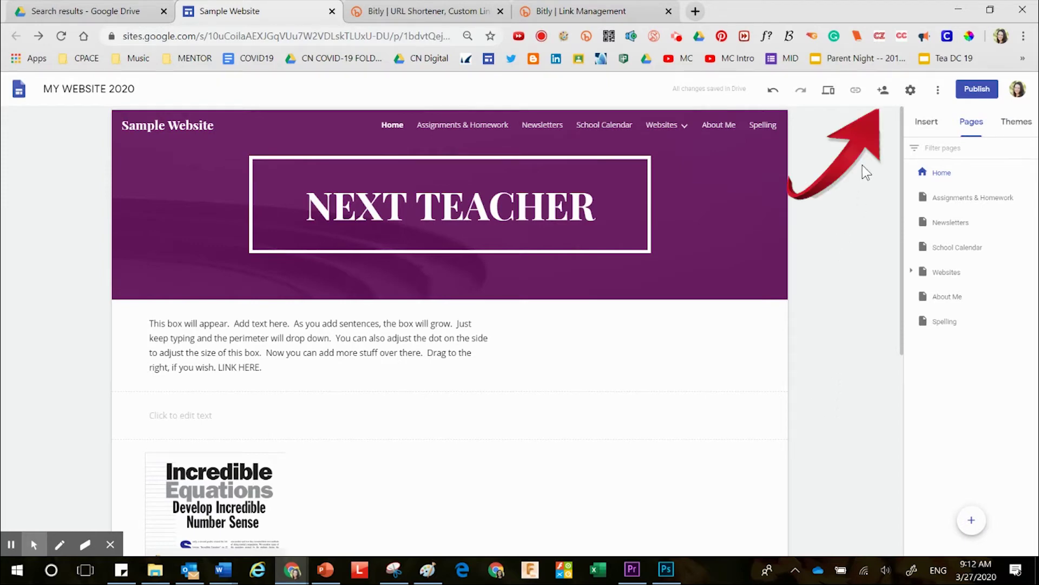
- Set the published site's visibility to 'Anyone can find and view' and save it
left_click(884, 92)
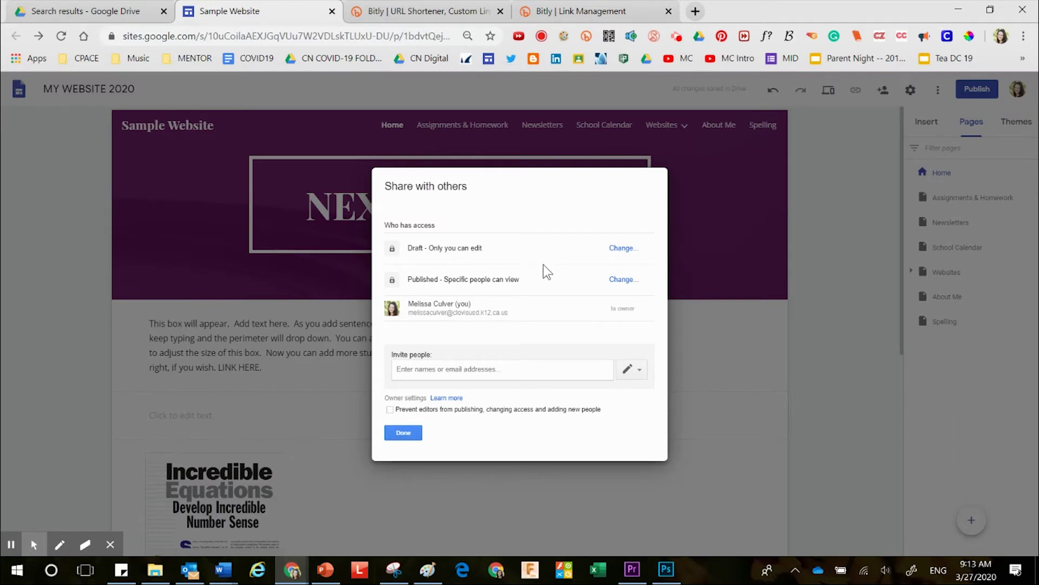
double_click(512, 280)
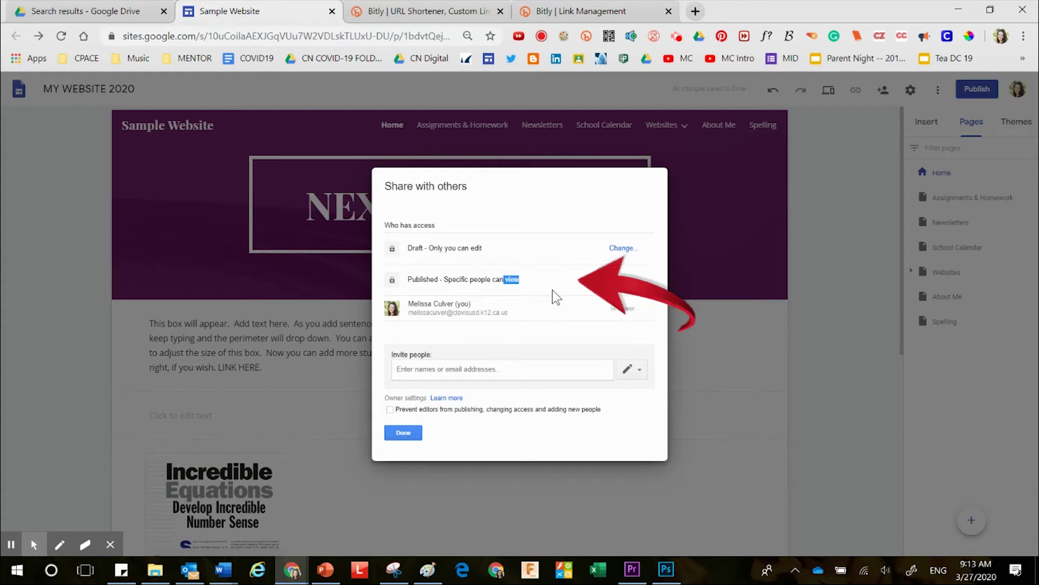
left_click(622, 280)
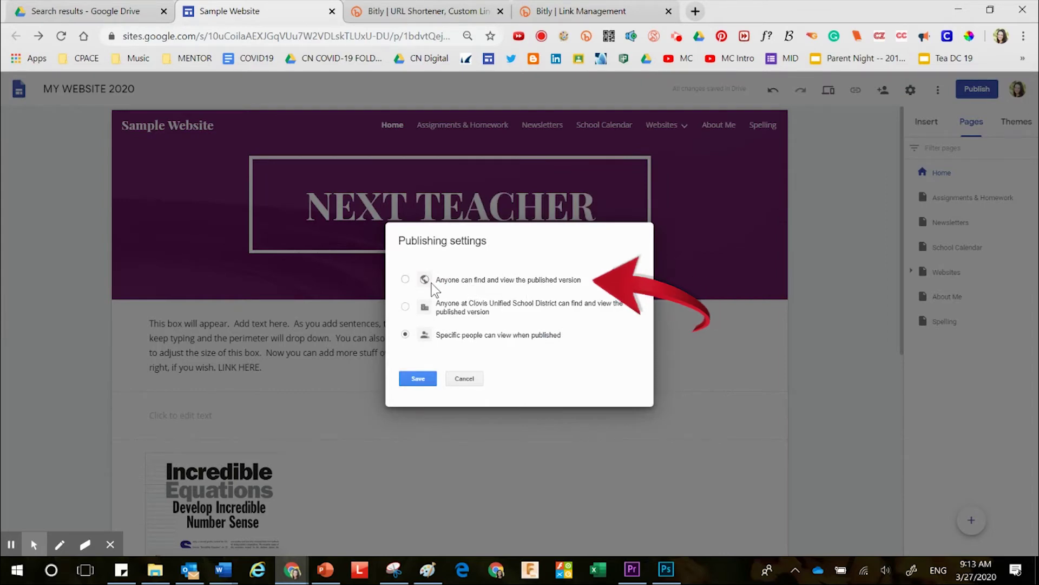
left_click(405, 279)
left_click(421, 379)
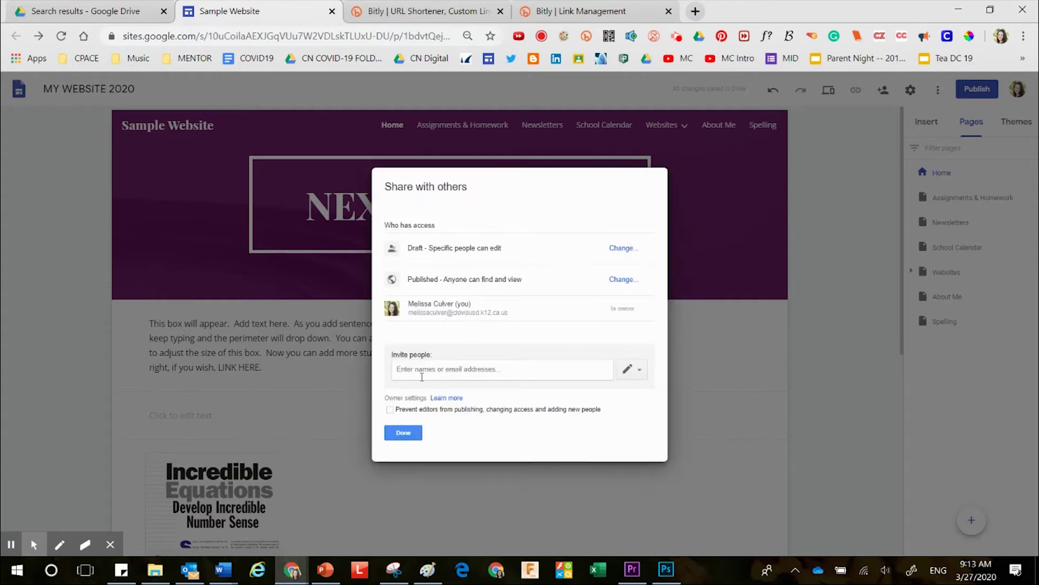
left_click(415, 433)
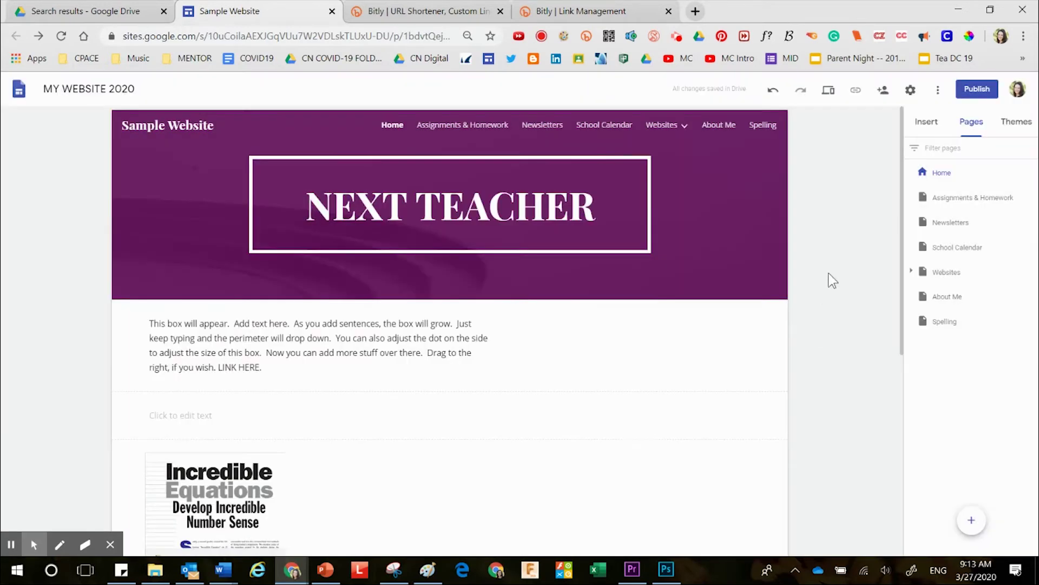
- Bring up the Publish dialog and look over the site's address preview
left_click(985, 93)
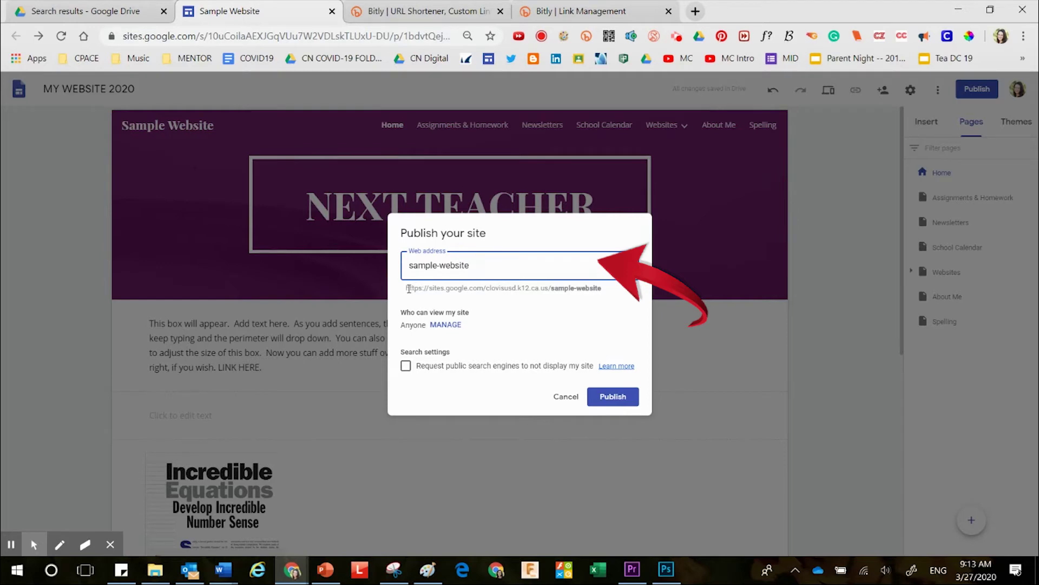
left_click_drag(410, 288, 545, 288)
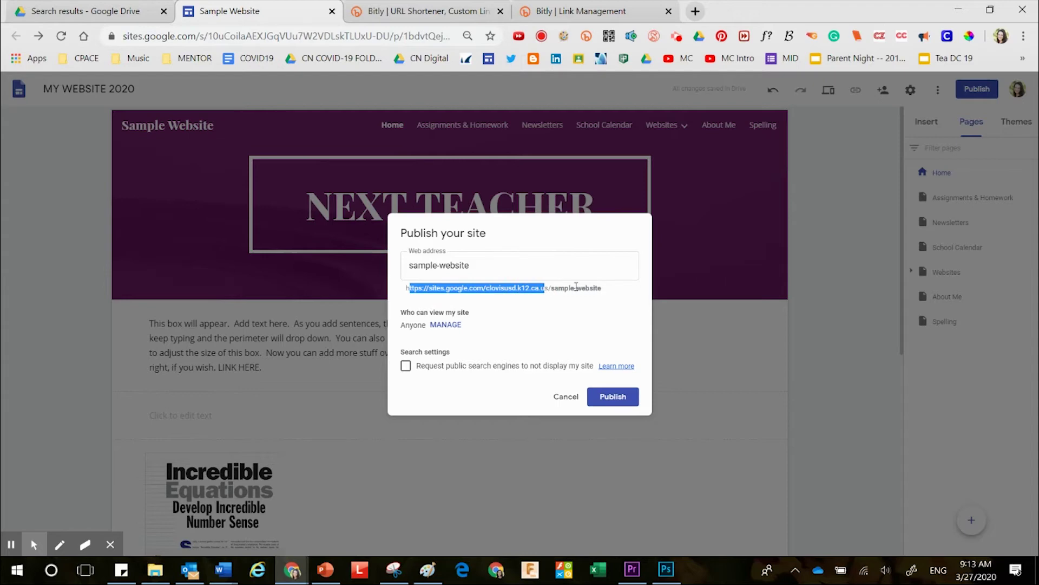
left_click(605, 290)
double_click(606, 291)
left_click(607, 292)
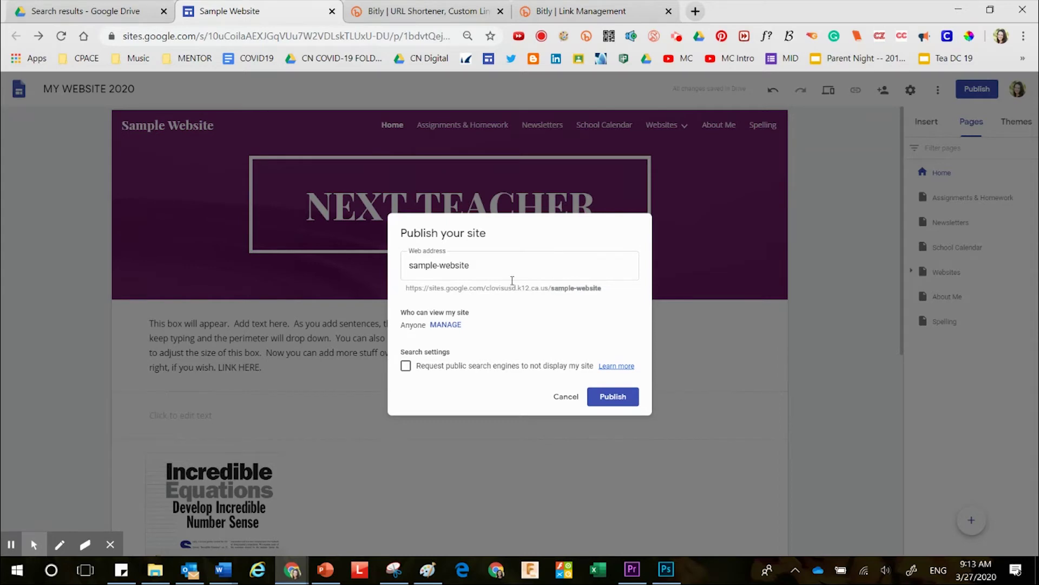
- Replace the default web address with nextteacher and publish the site
left_click_drag(476, 264, 414, 263)
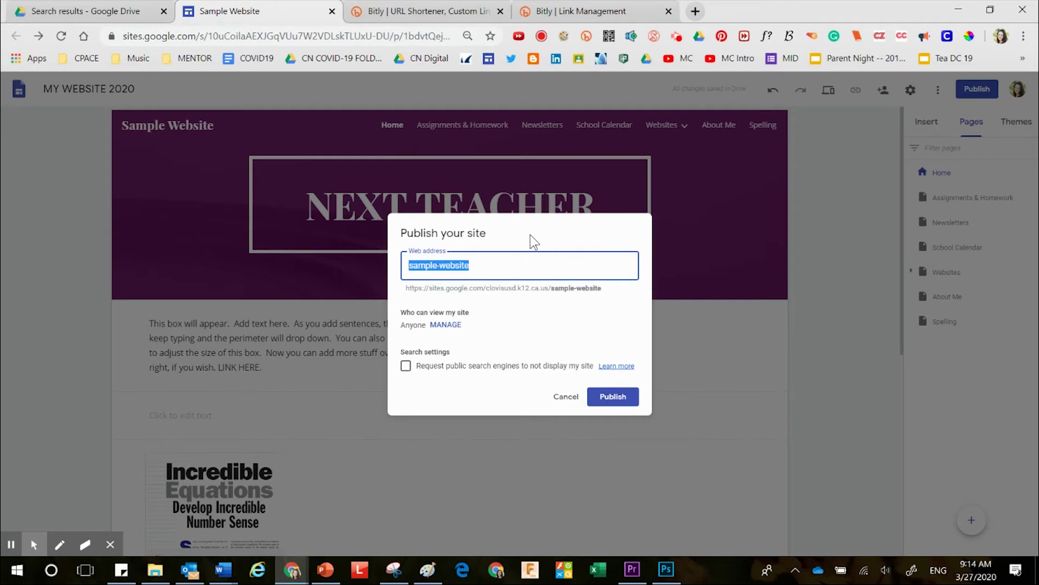
type("nextteacher")
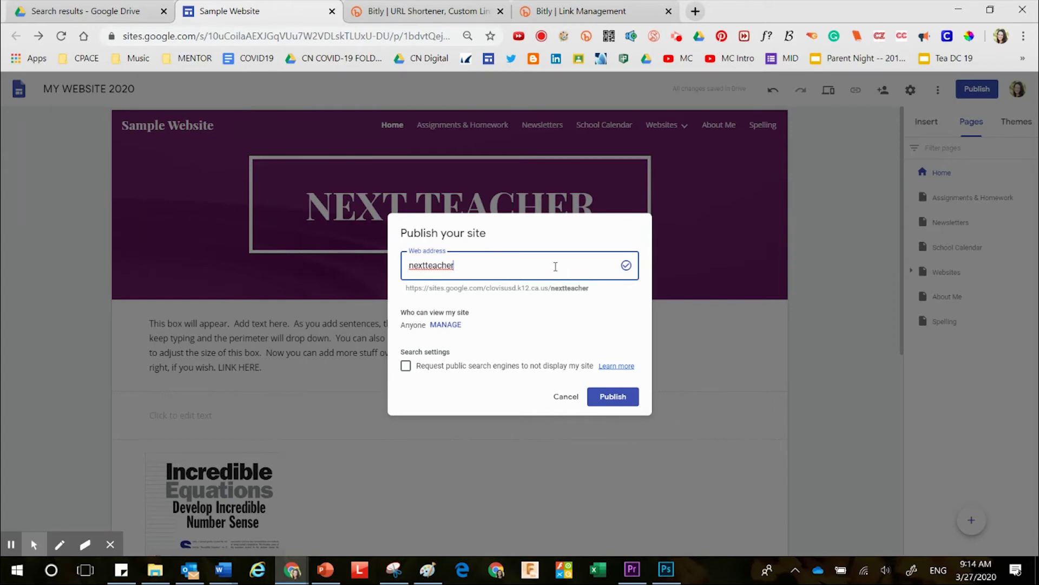
type("ch")
key("shift+Left")
key("shift+Left")
key("BackSpace")
type("rv")
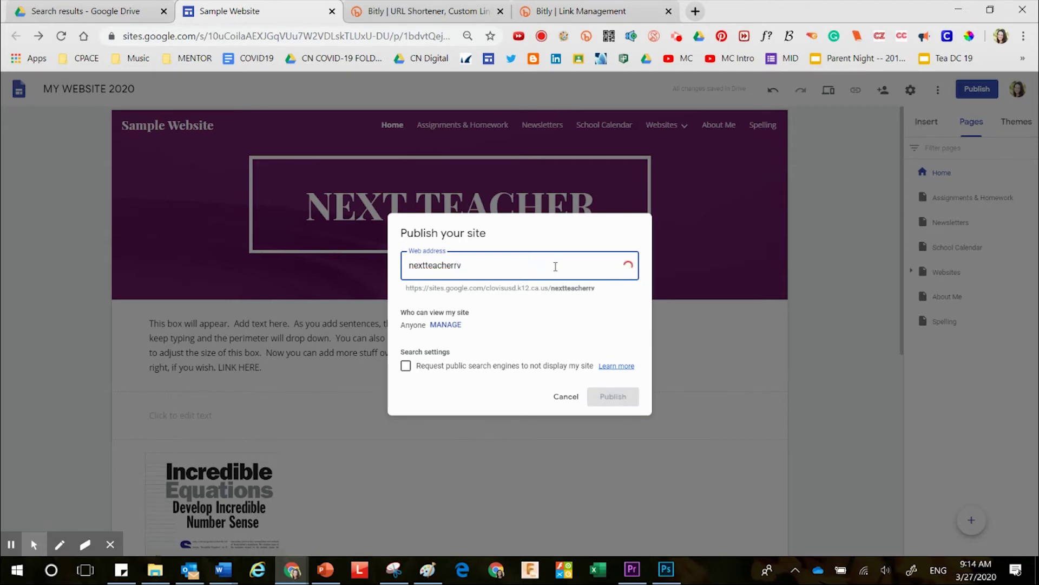
key("BackSpace")
key("BackSpace")
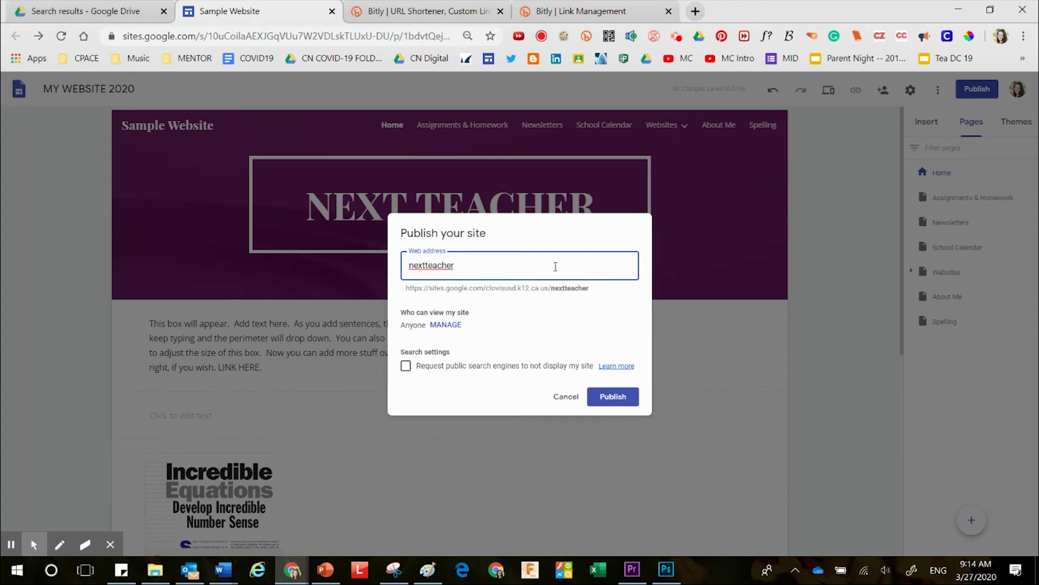
key("Home")
type("rv")
key("BackSpace")
key("BackSpace")
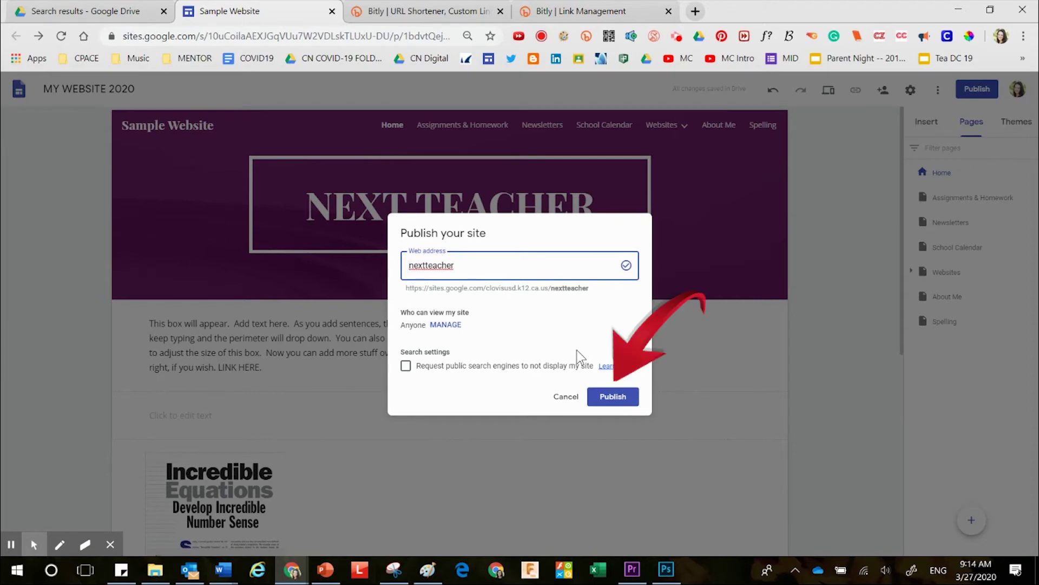
left_click(616, 399)
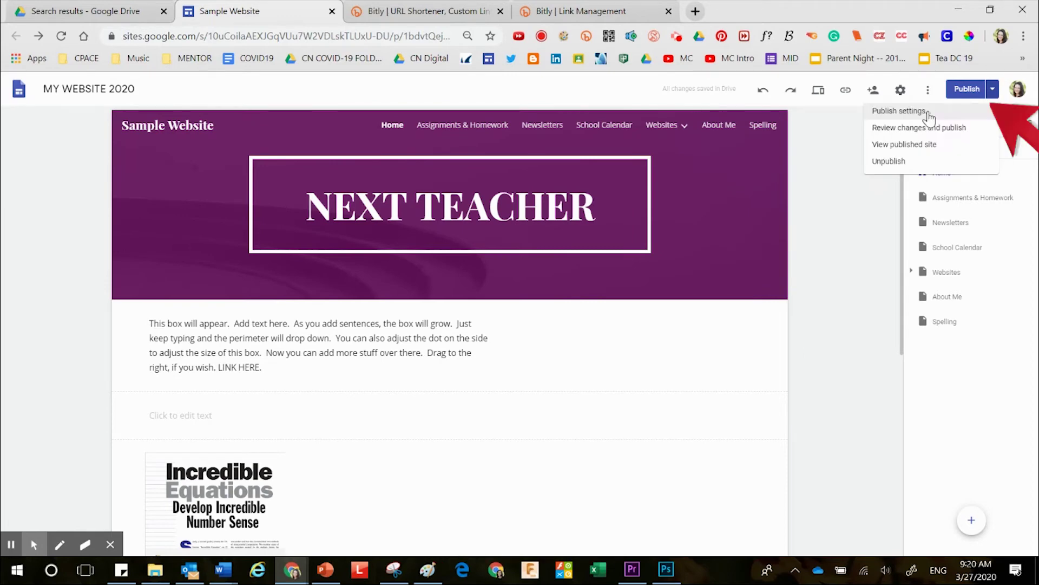
- Turn off 'Editors must review changes', republish, and copy the published site link
left_click(935, 110)
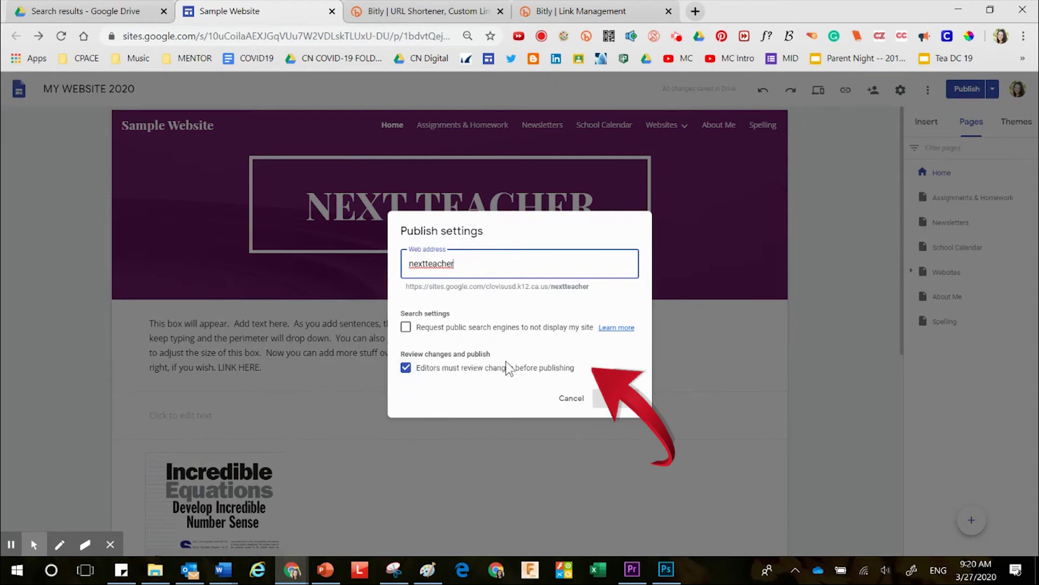
left_click(407, 369)
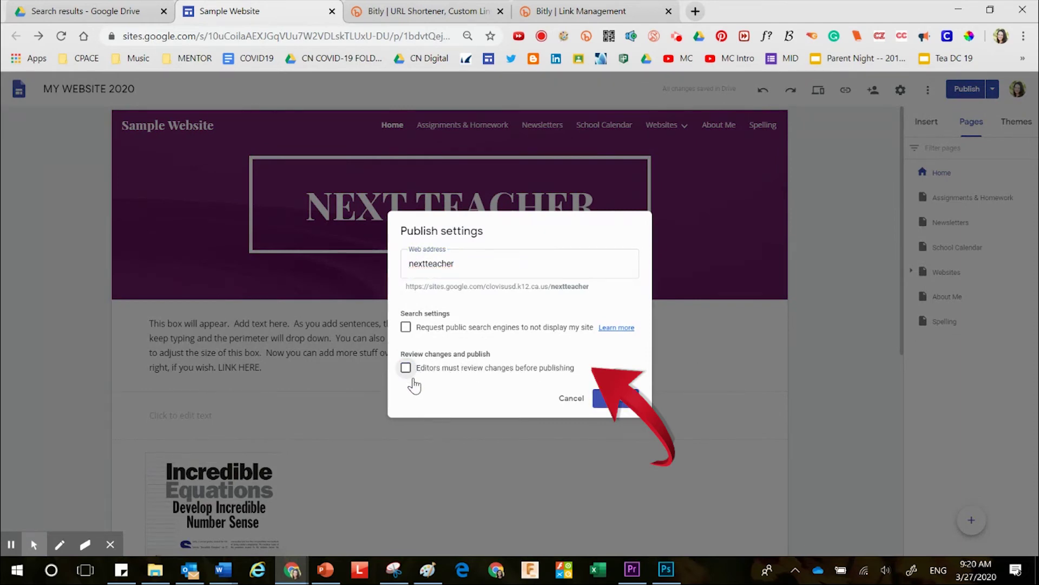
left_click(620, 400)
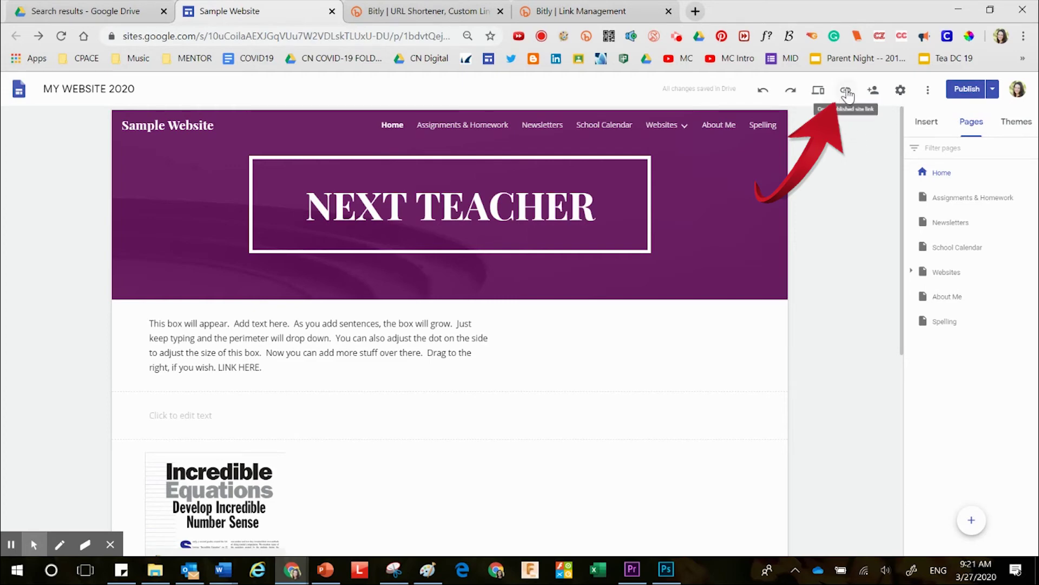
left_click(847, 91)
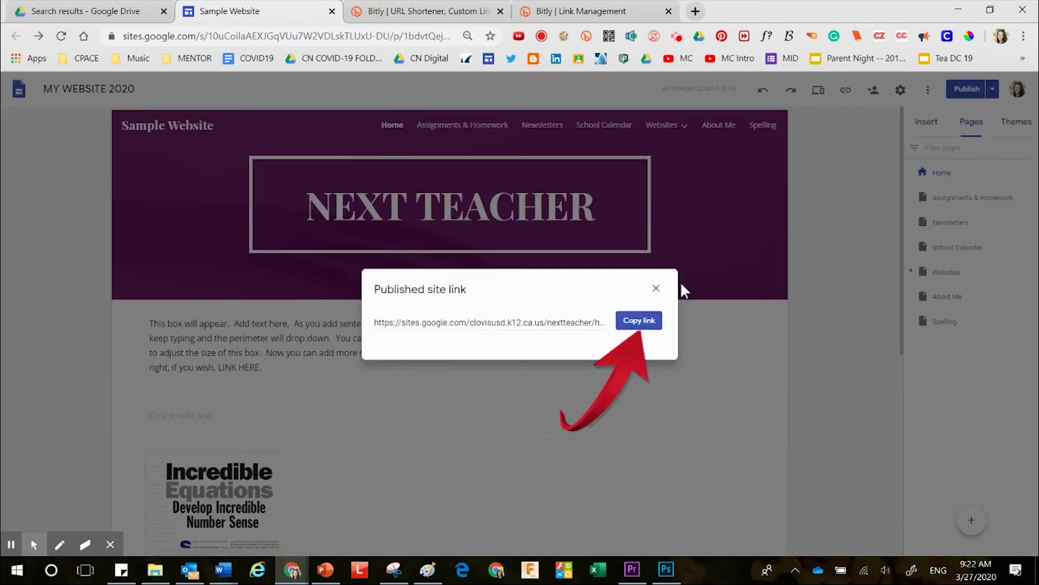
left_click(642, 321)
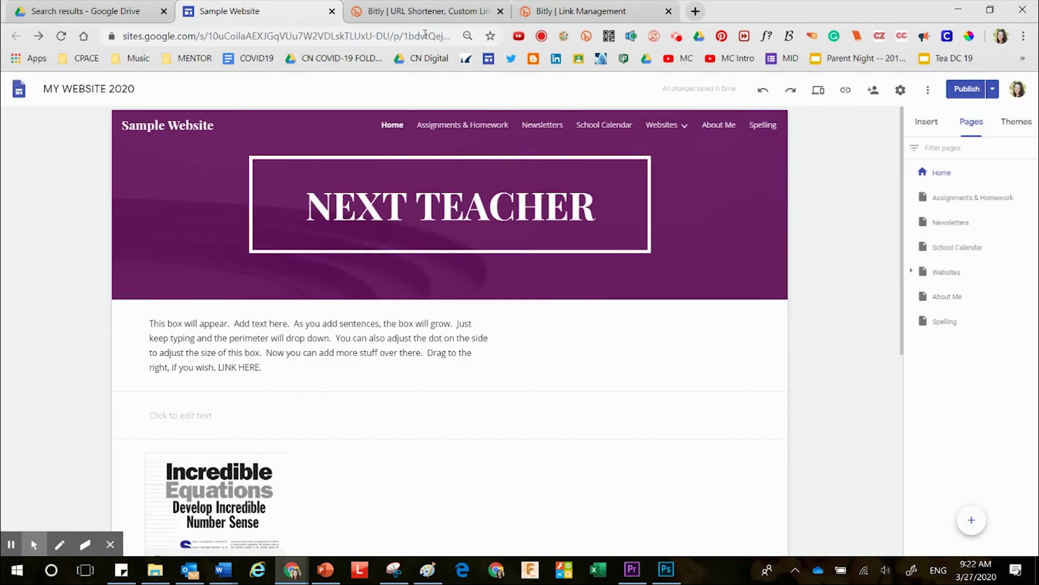
- Go to Bitly's link management dashboard and start a new short link in the Create panel
left_click(418, 18)
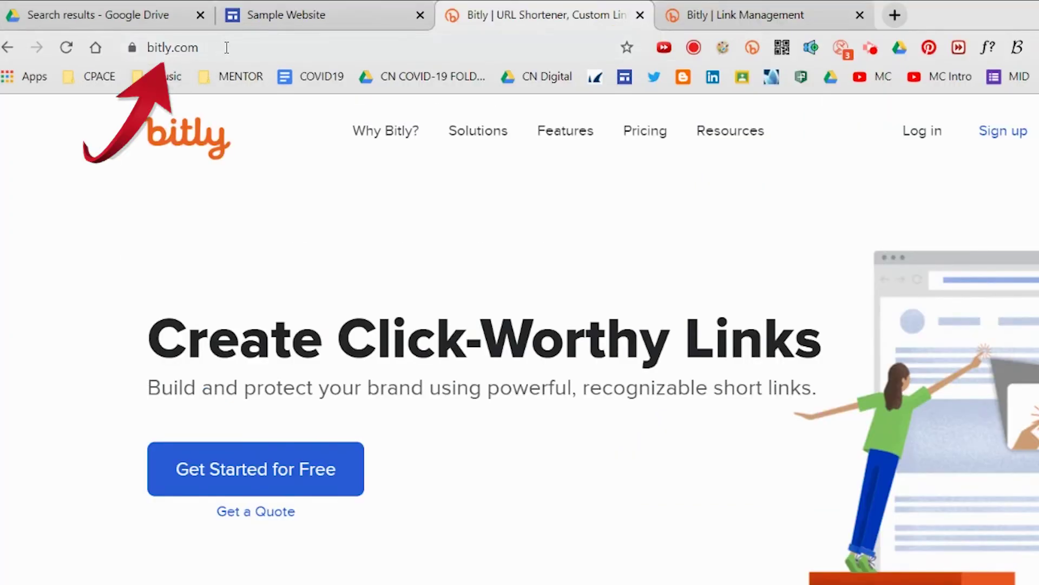
mouse_move(740, 185)
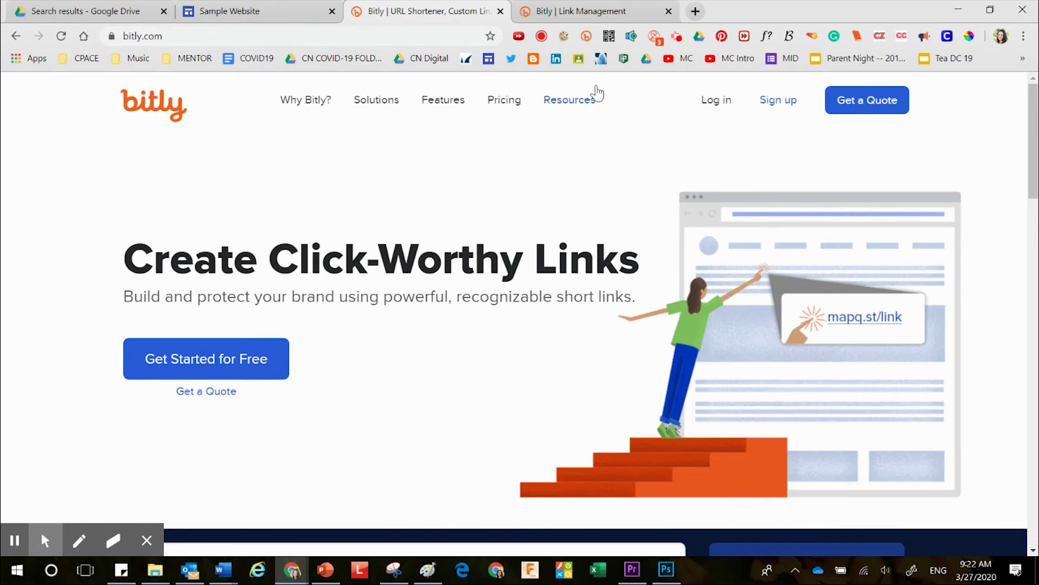
left_click(591, 13)
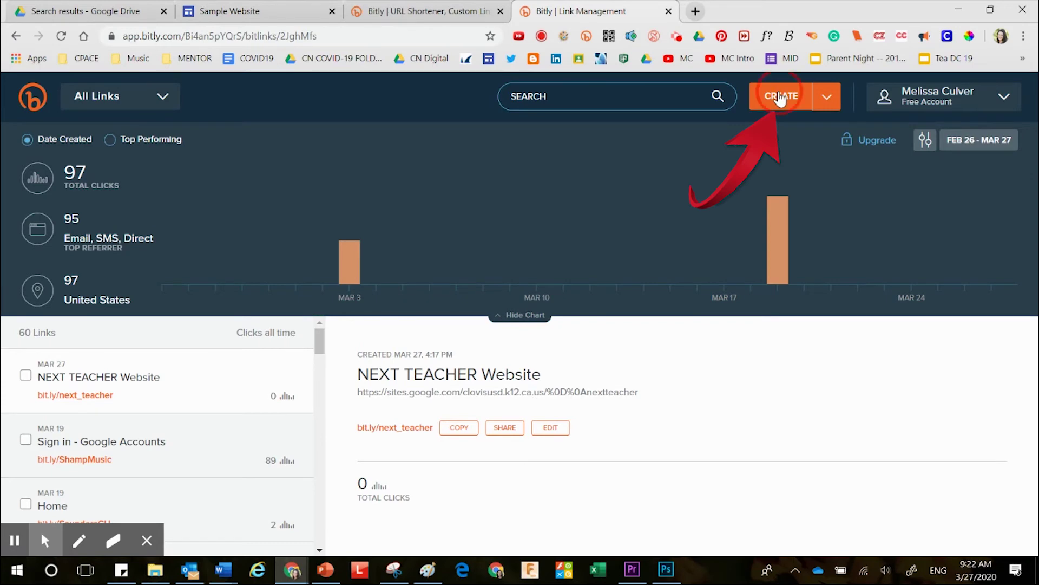
left_click(781, 100)
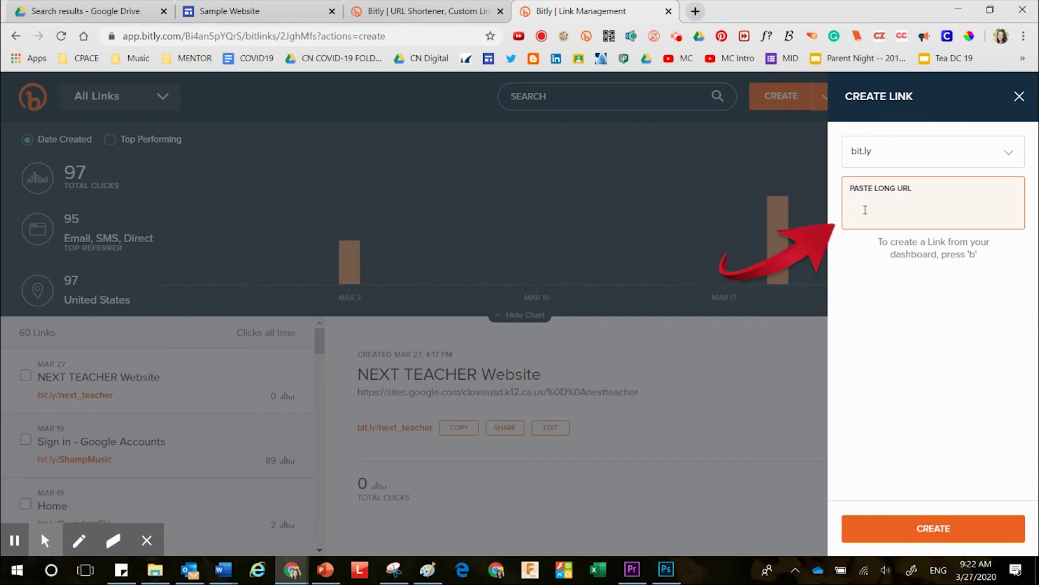
left_click(865, 209)
- Paste the site's long URL and title the link NEXT TEACHER WEBSITE
right_click(865, 209)
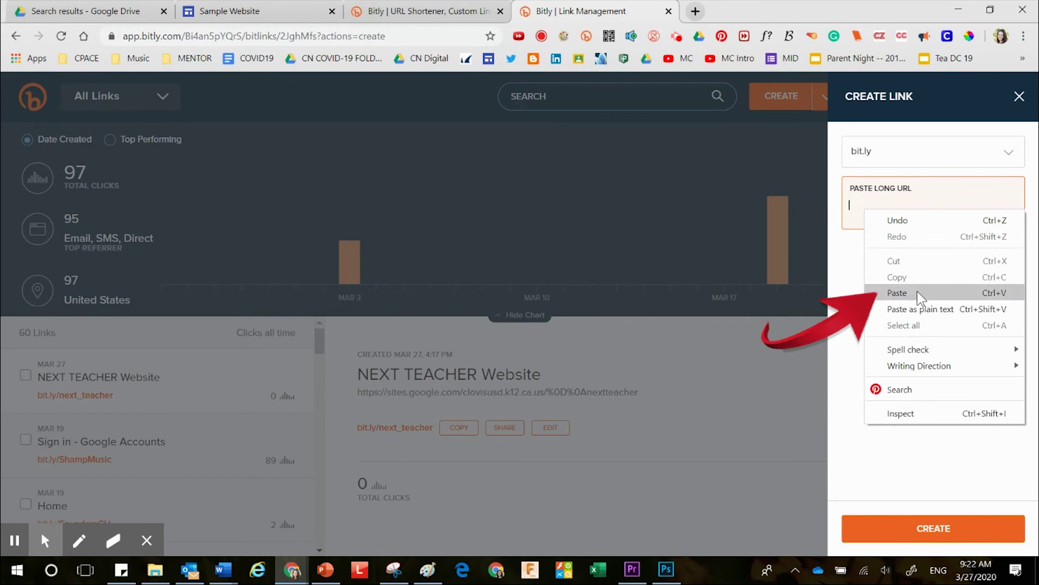
left_click(897, 292)
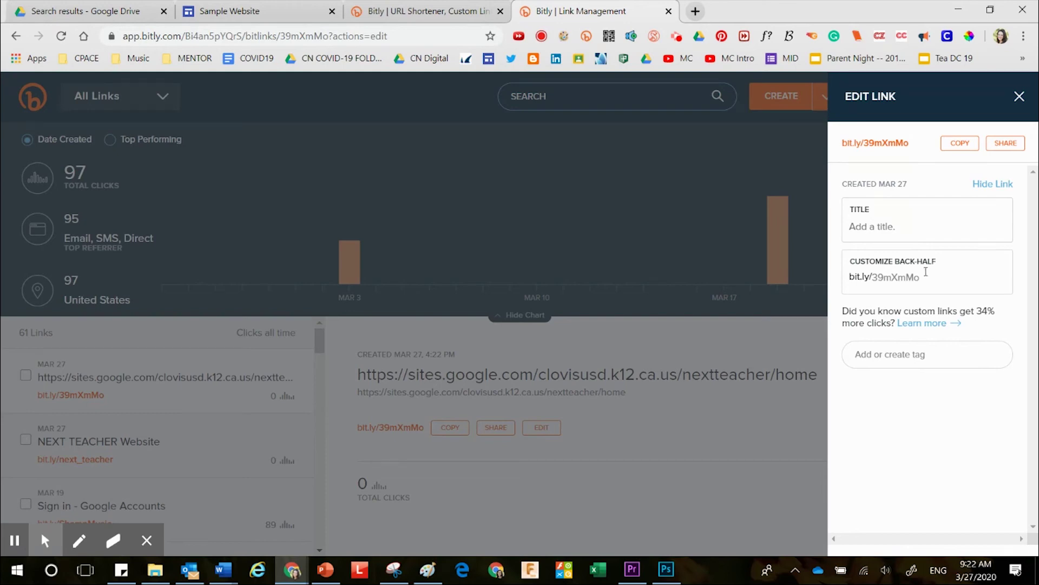
left_click(893, 226)
type("N")
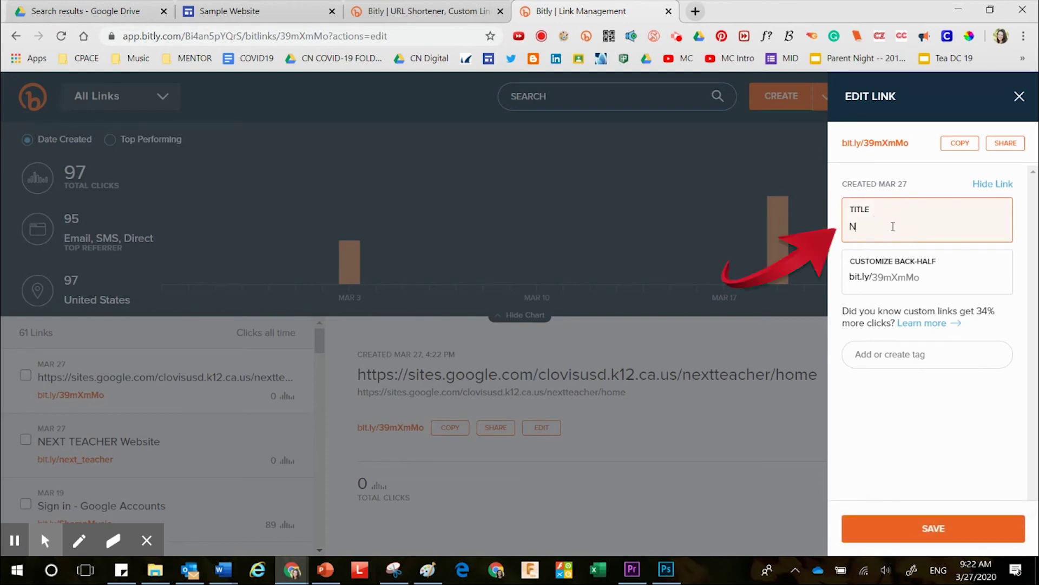
type("EXT TEACHER WEB")
key("BackSpace")
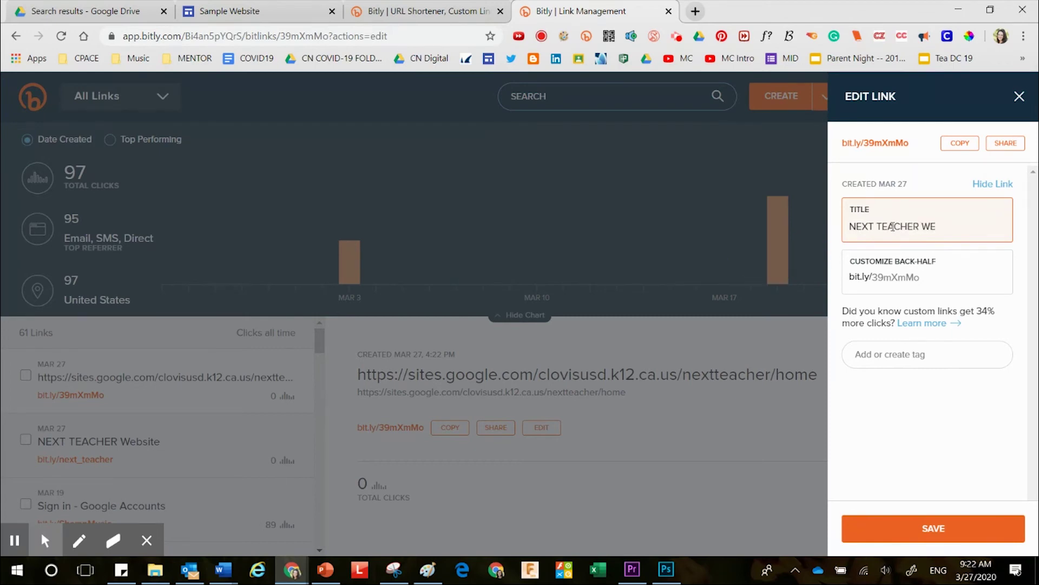
type("b")
key("BackSpace")
type("BSITE")
- Replace the generated back-half 39mXmMo with next_teacher
left_click_drag(919, 277, 870, 277)
key("BackSpace")
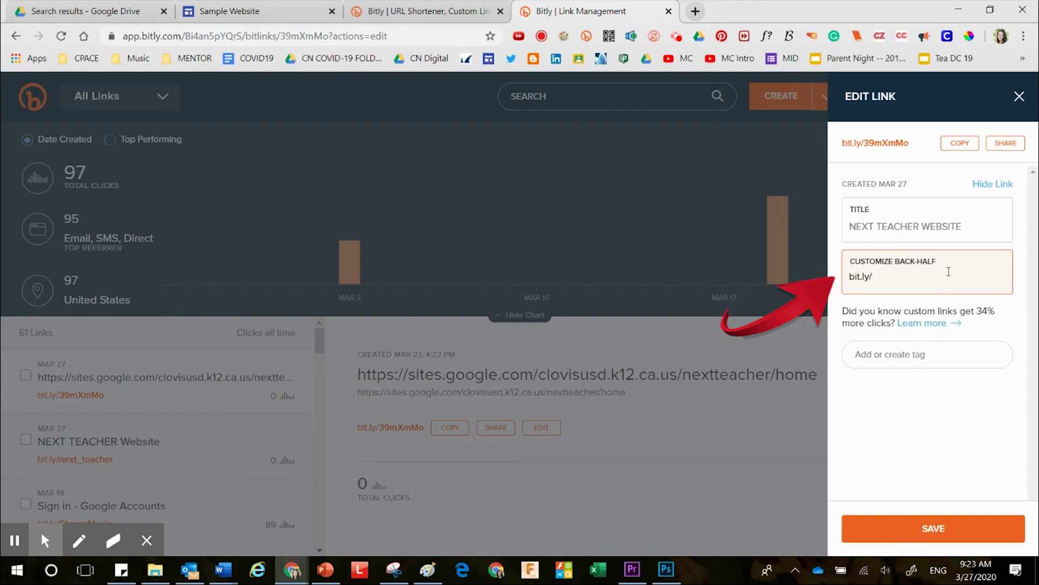
type("next")
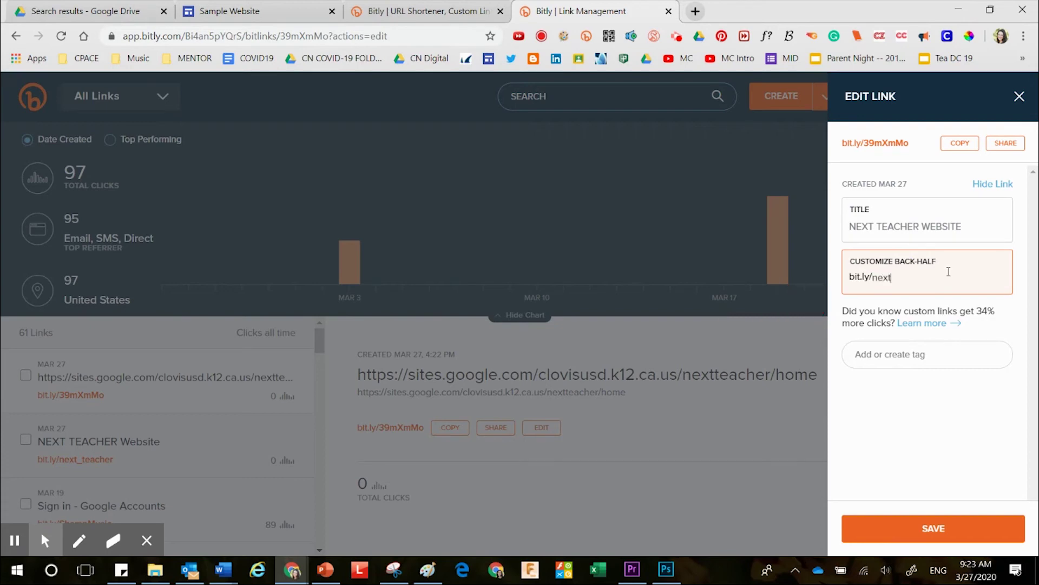
type("_teacher")
key("Home")
key("shift+Right")
type("N")
key("End")
key("shift+Right")
type("T")
key("shift+Left")
type("t")
key("shift+Left")
type("n")
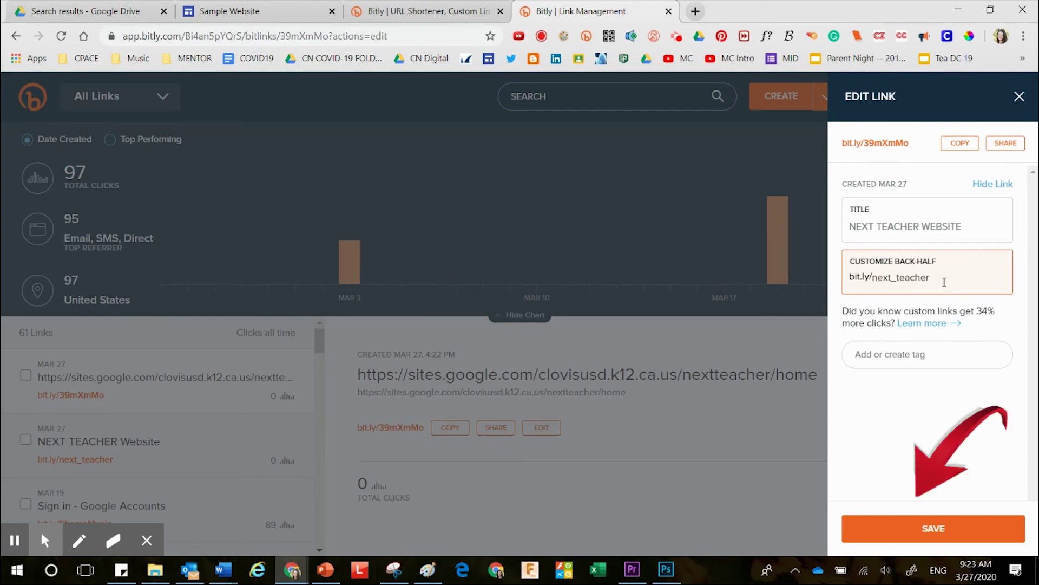
- Save the link as bit.ly/BRnextteacher after next_teacher proves taken, and copy it
left_click(954, 533)
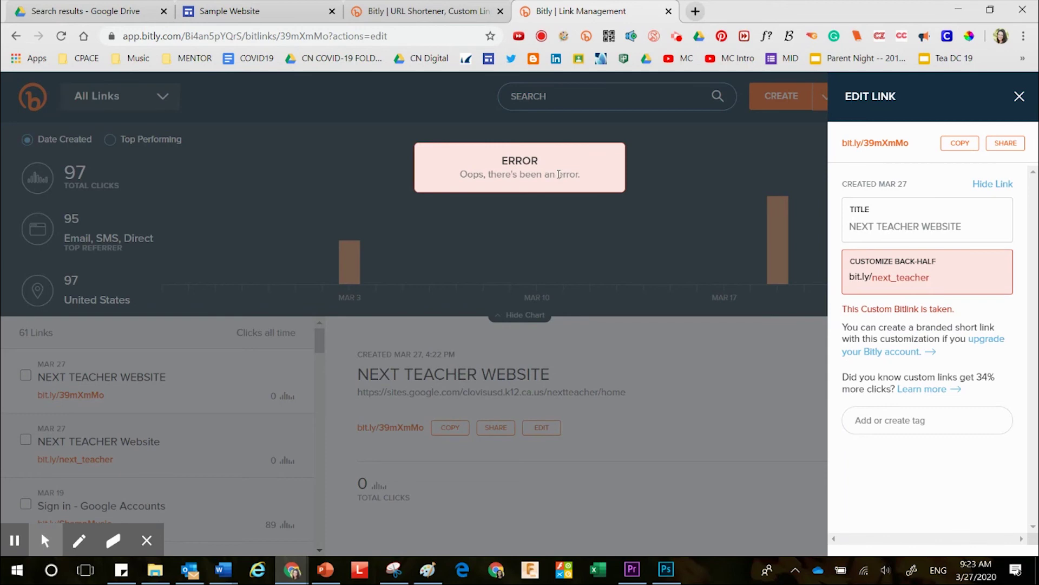
left_click(949, 277)
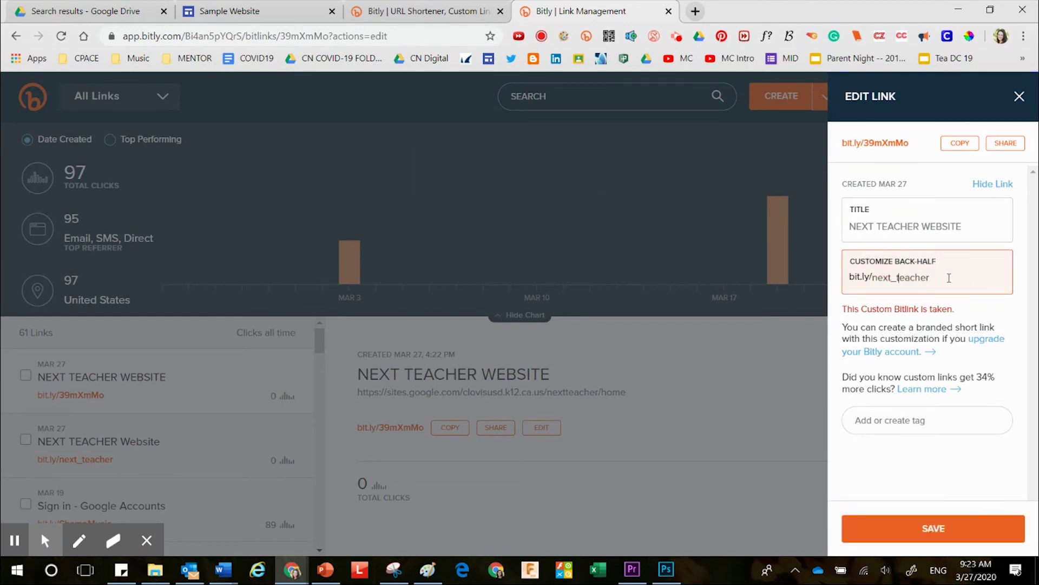
key("shift+Left")
key("BackSpace")
type("BR")
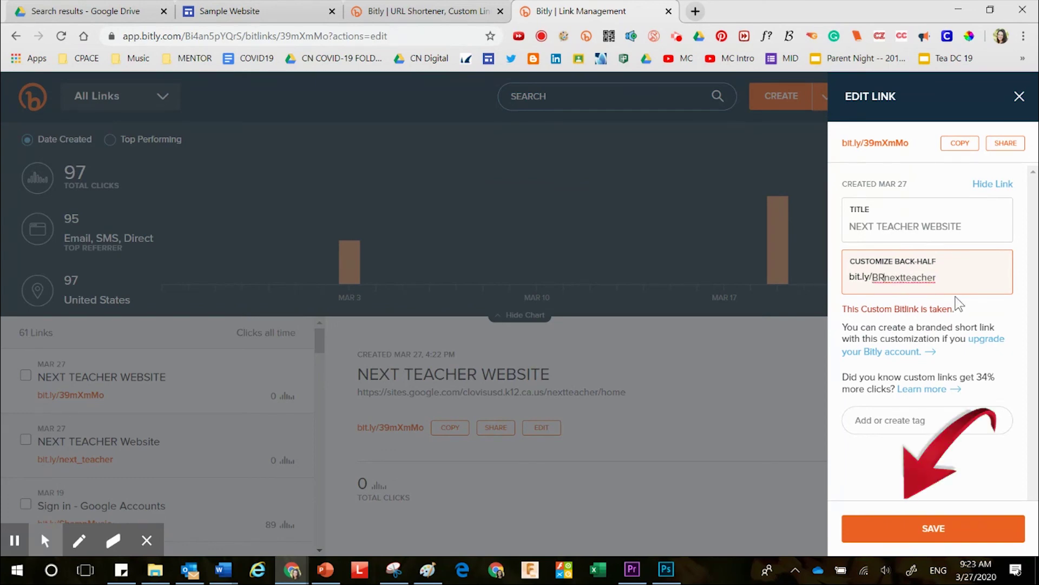
left_click(967, 528)
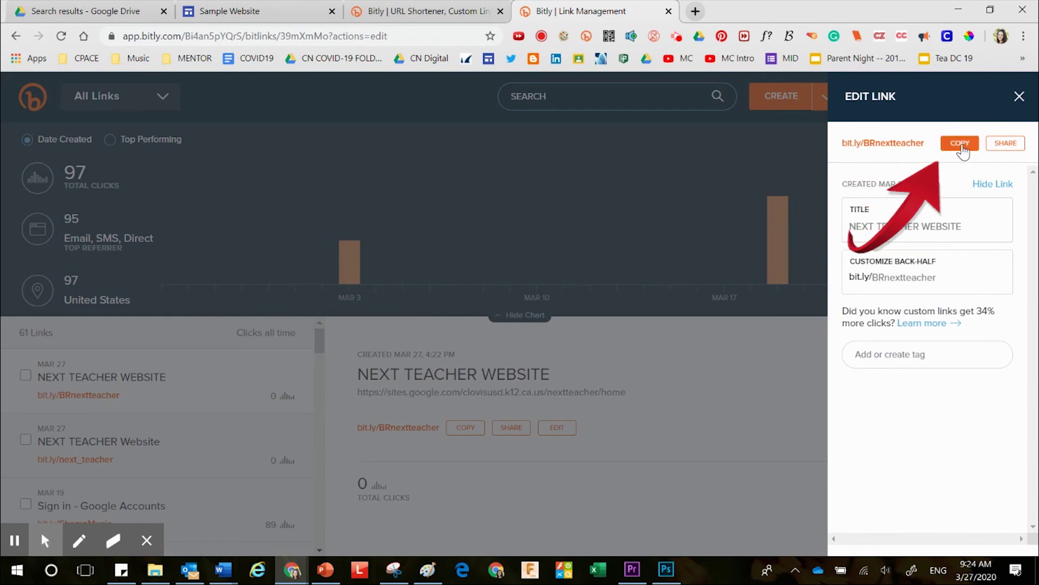
left_click(962, 147)
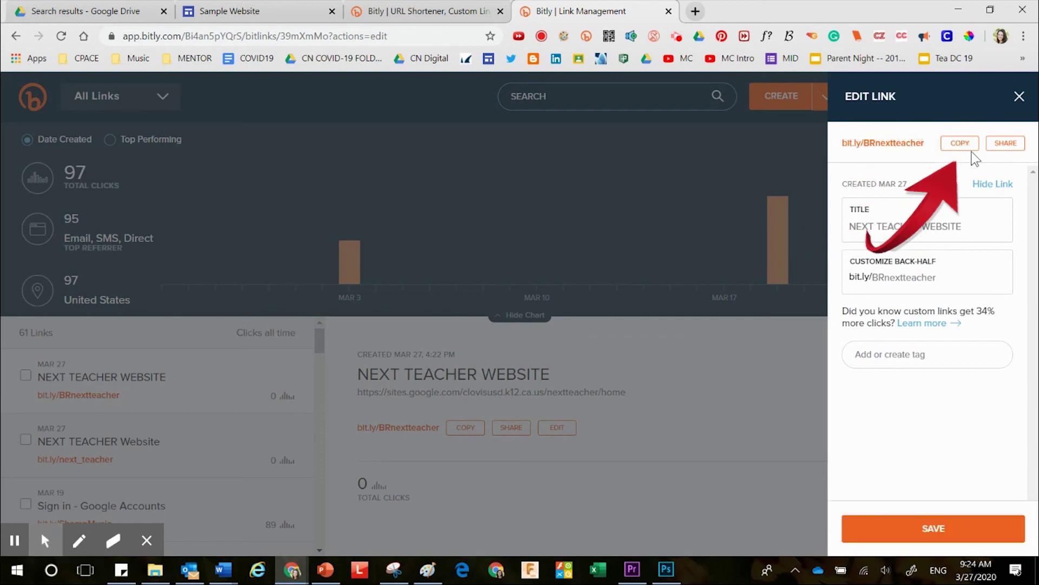
left_click(1024, 35)
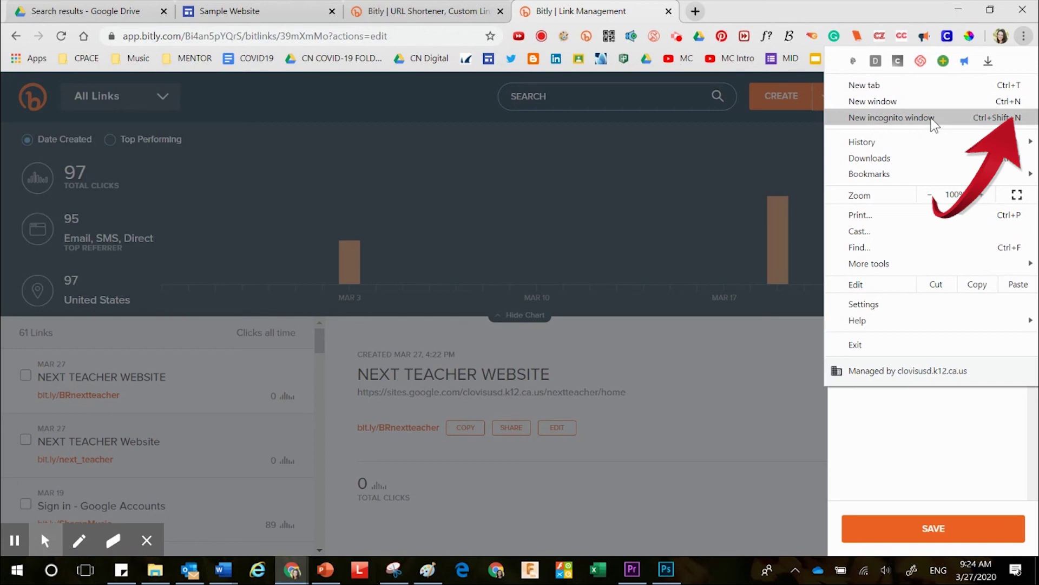
left_click(935, 125)
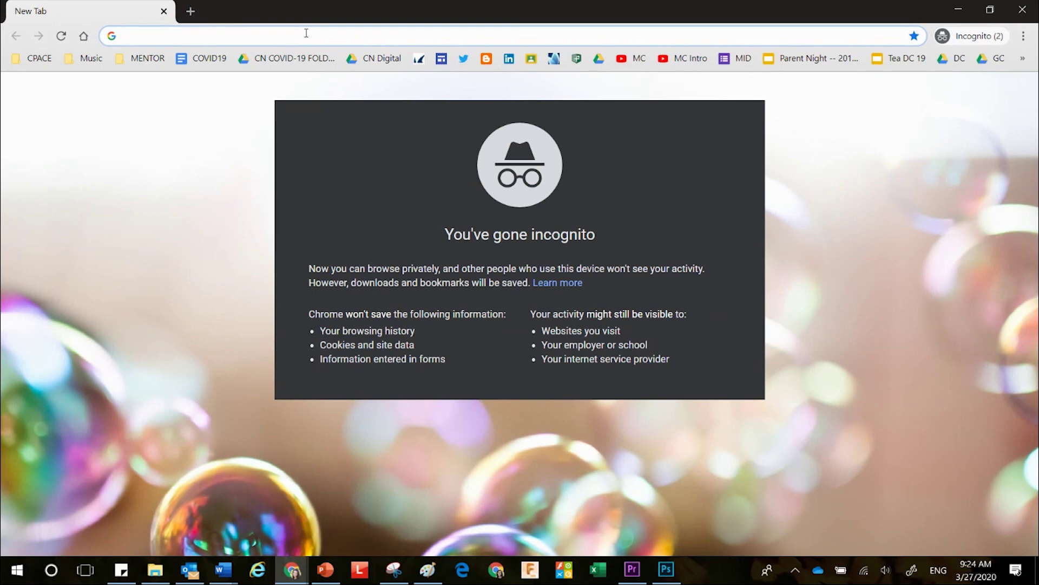
type("https://bit.ly/BRnextteacher")
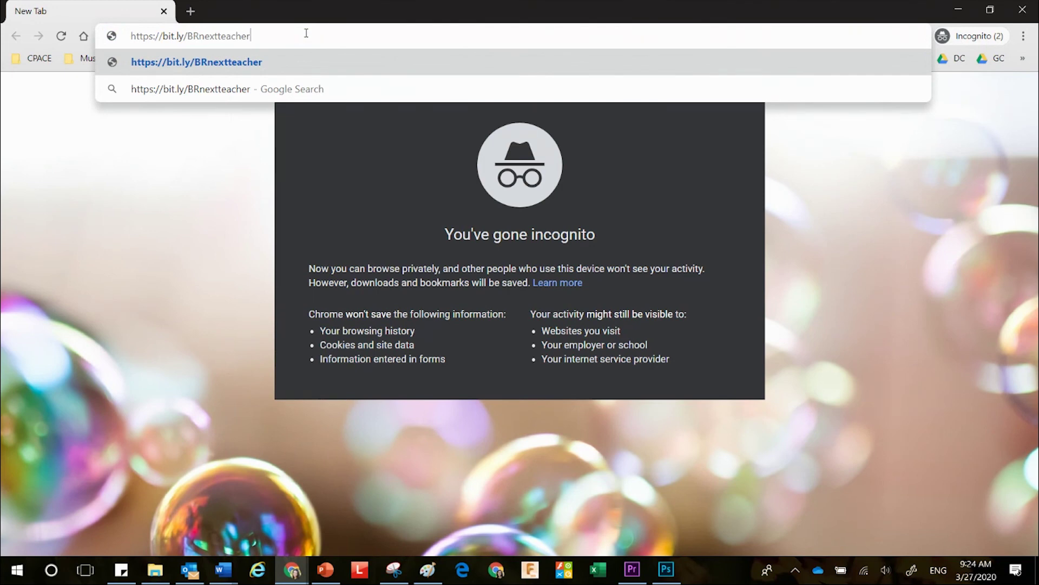
key("Left")
key("Left")
key("Left")
key("Left")
key("Left")
key("Left")
key("Left")
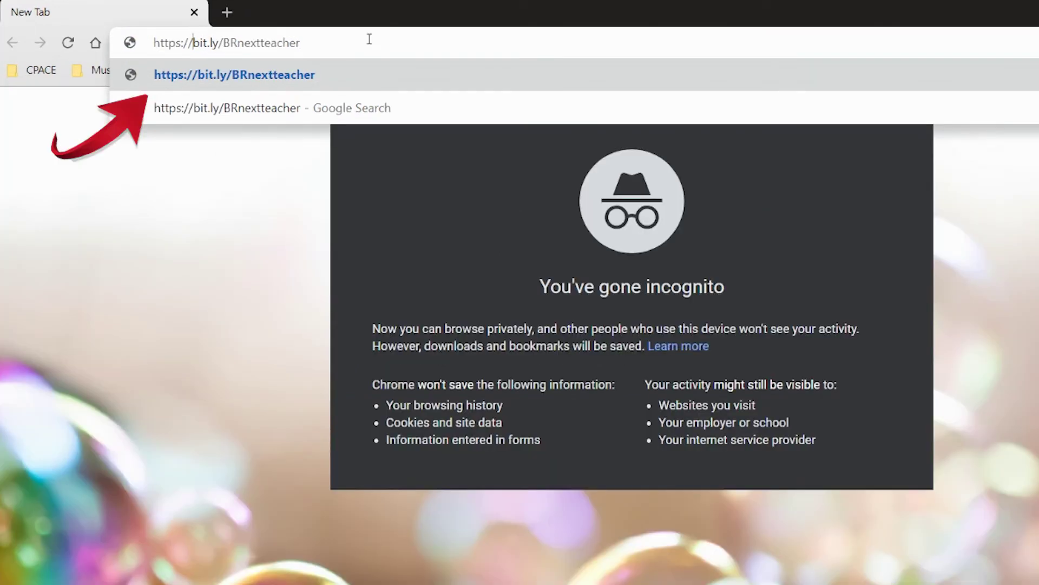
key("shift+Home")
key("BackSpace")
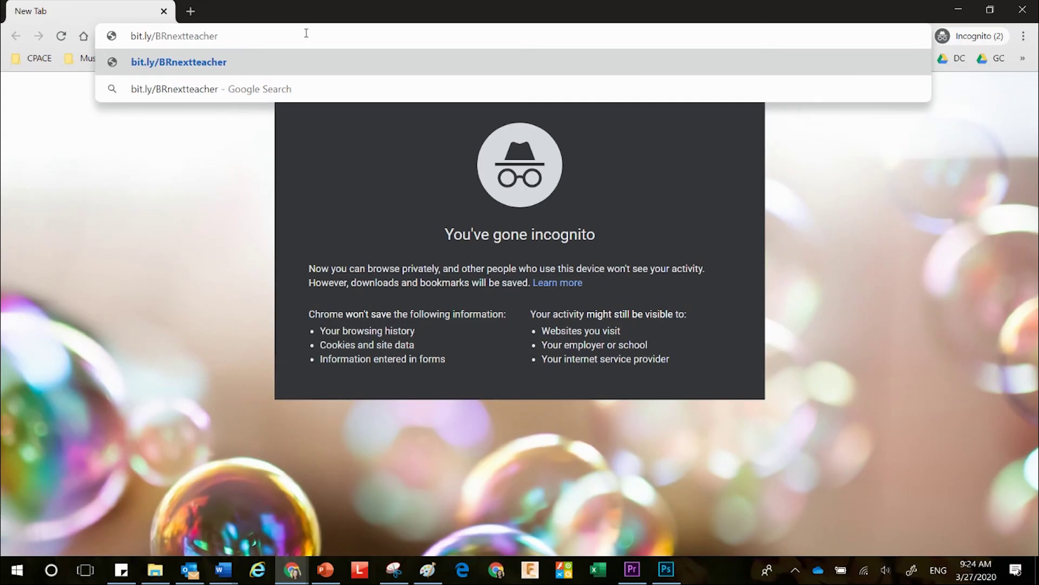
key("Return")
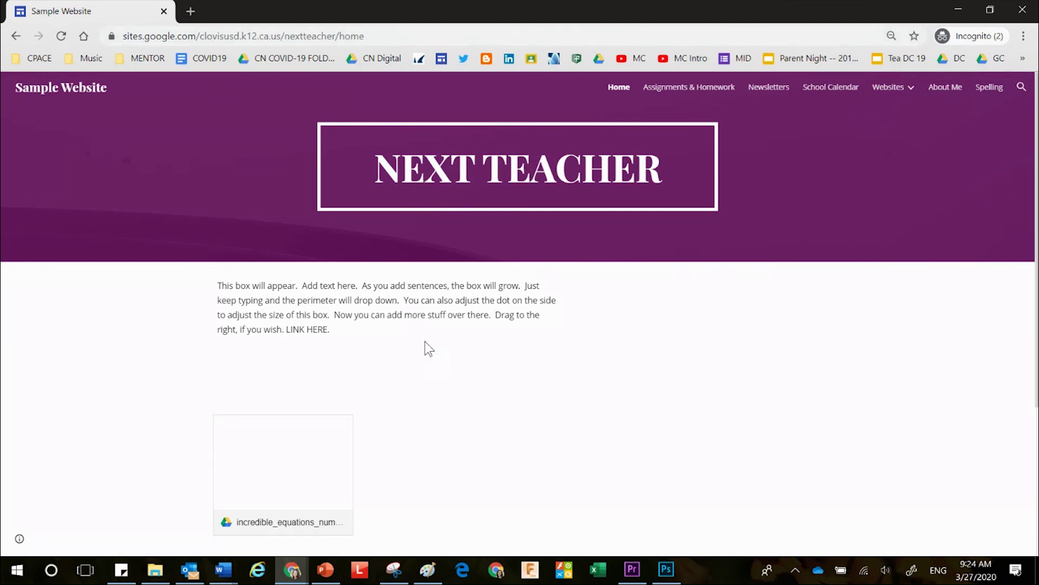
scroll(433, 349, "down", 3)
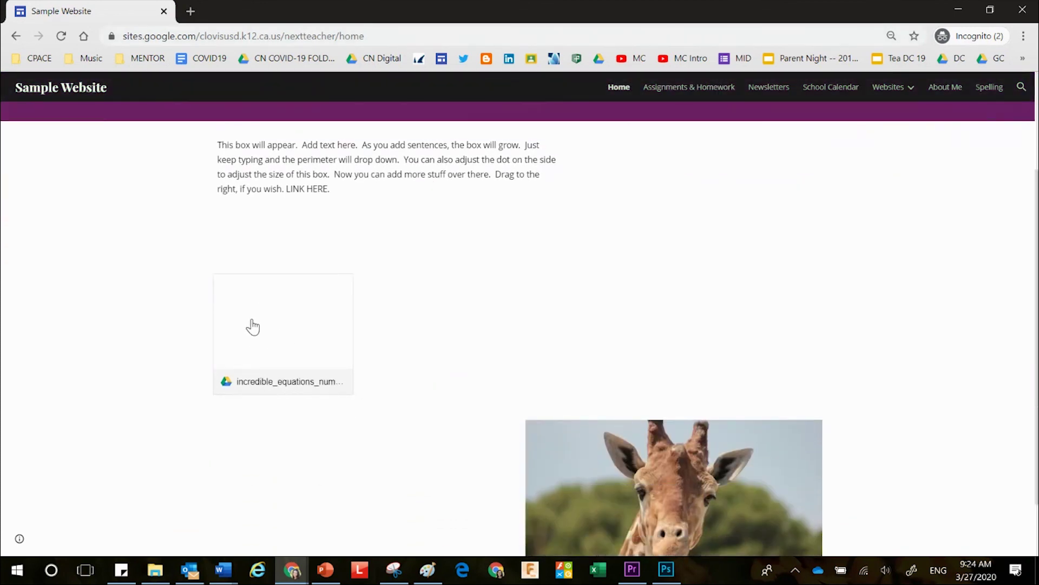
scroll(450, 333, "down", 2)
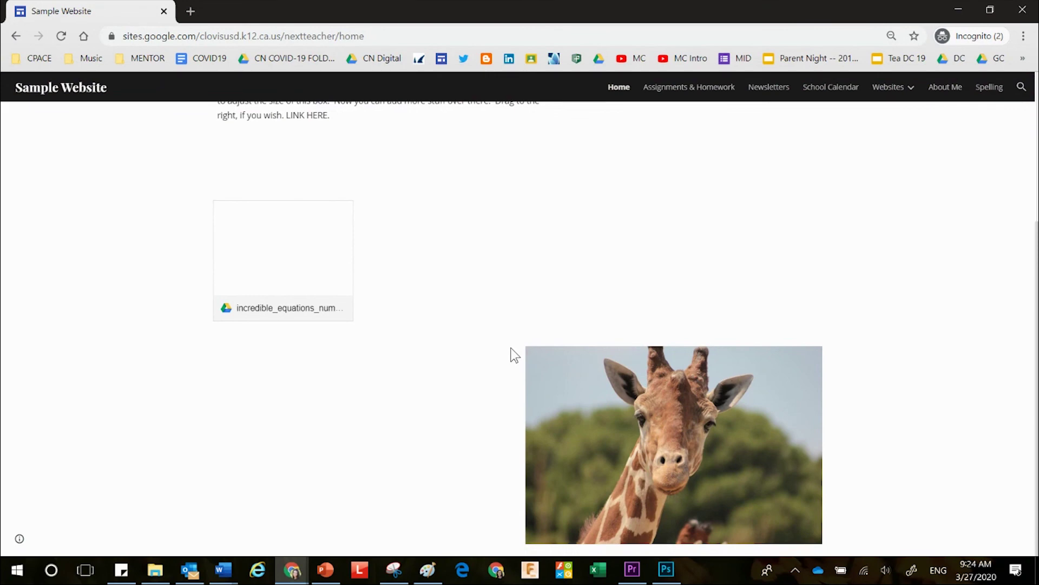
scroll(511, 348, "up", 4)
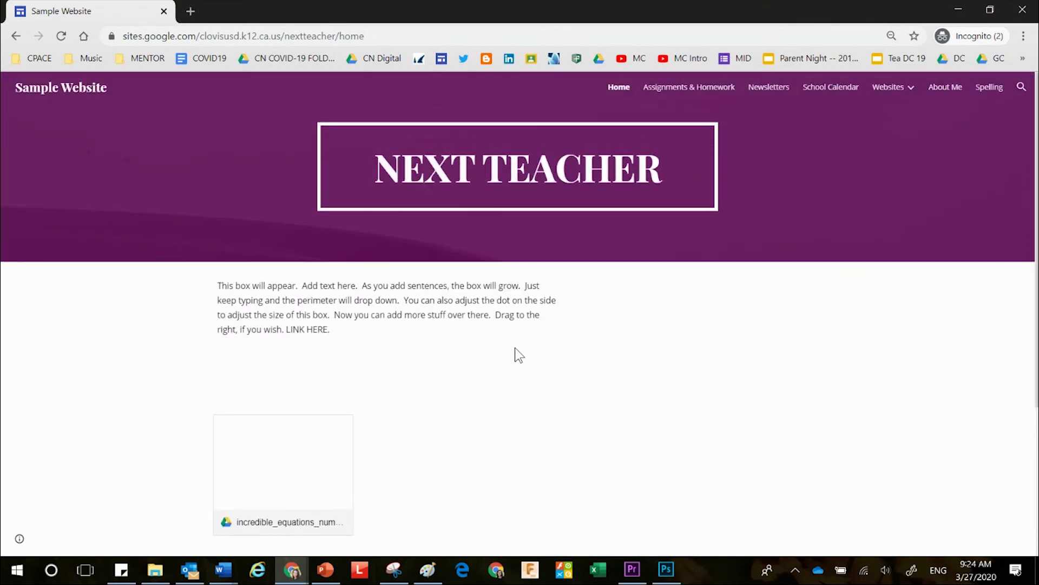